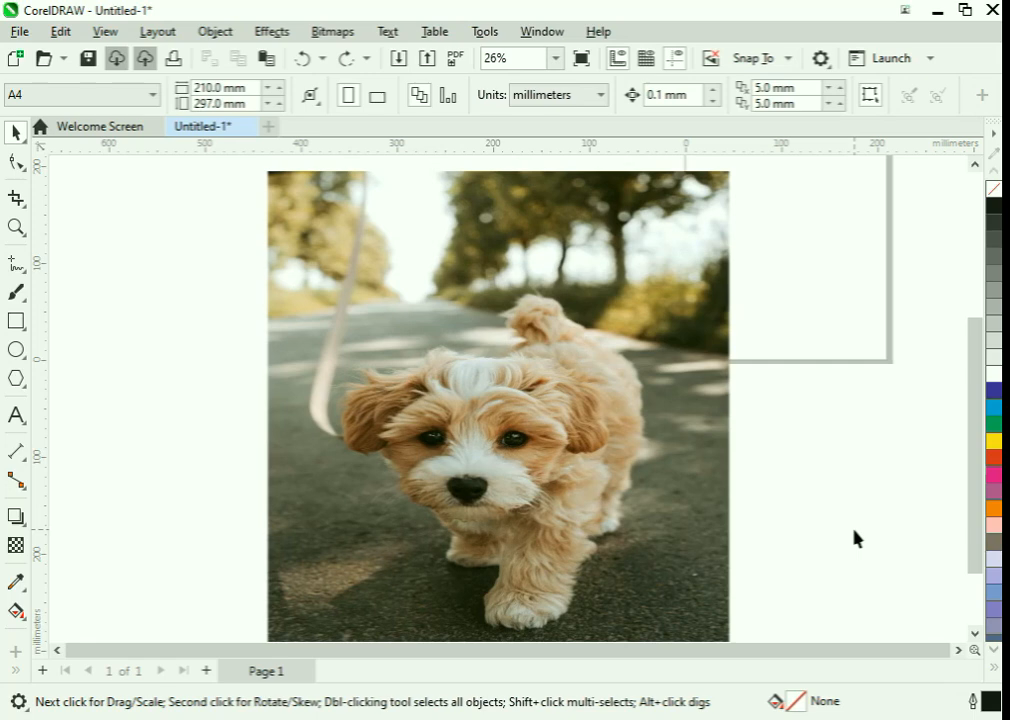
# Select the dog photo and move it further left, completely clear of the page
pyautogui.click(272, 32)
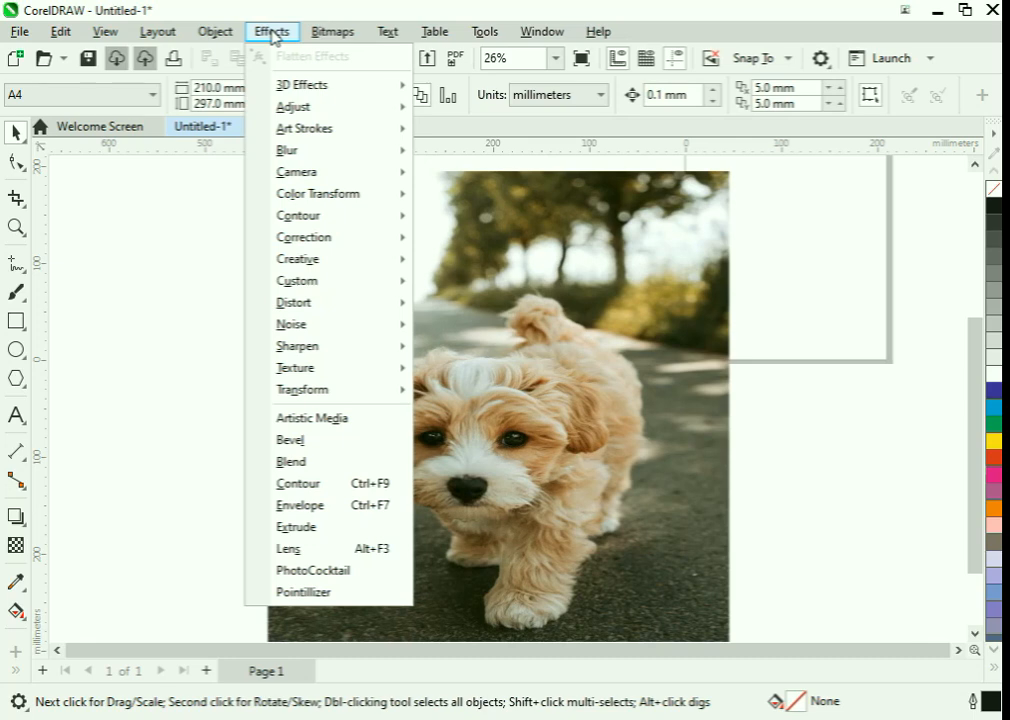
pyautogui.moveTo(330, 150)
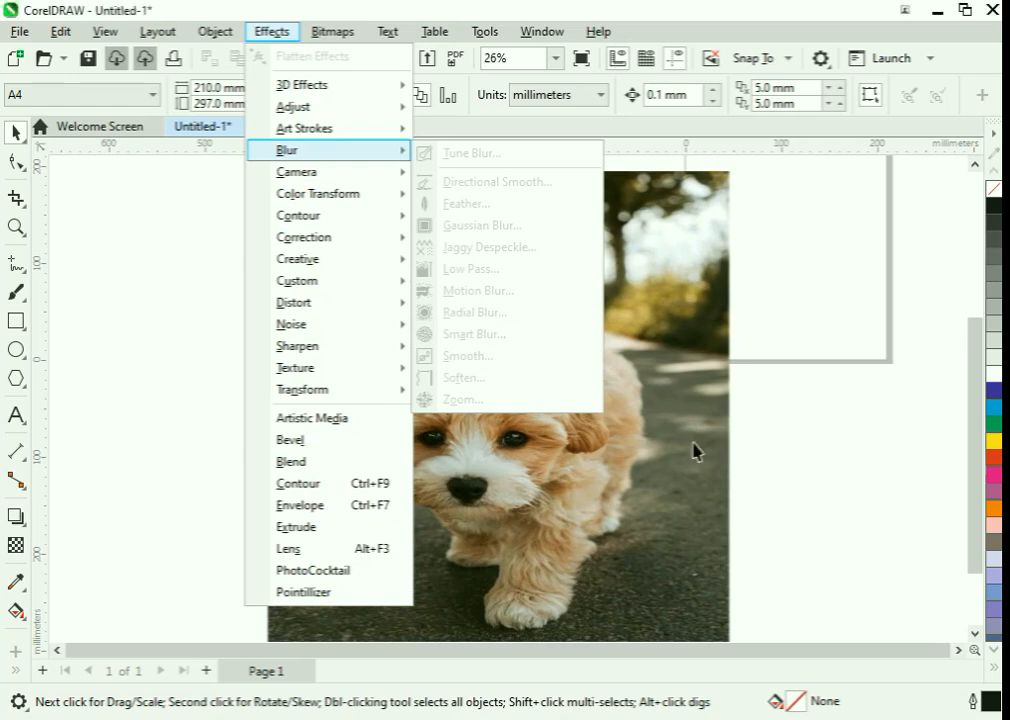
pyautogui.click(694, 443)
pyautogui.moveTo(694, 443); pyautogui.dragTo(571, 440)
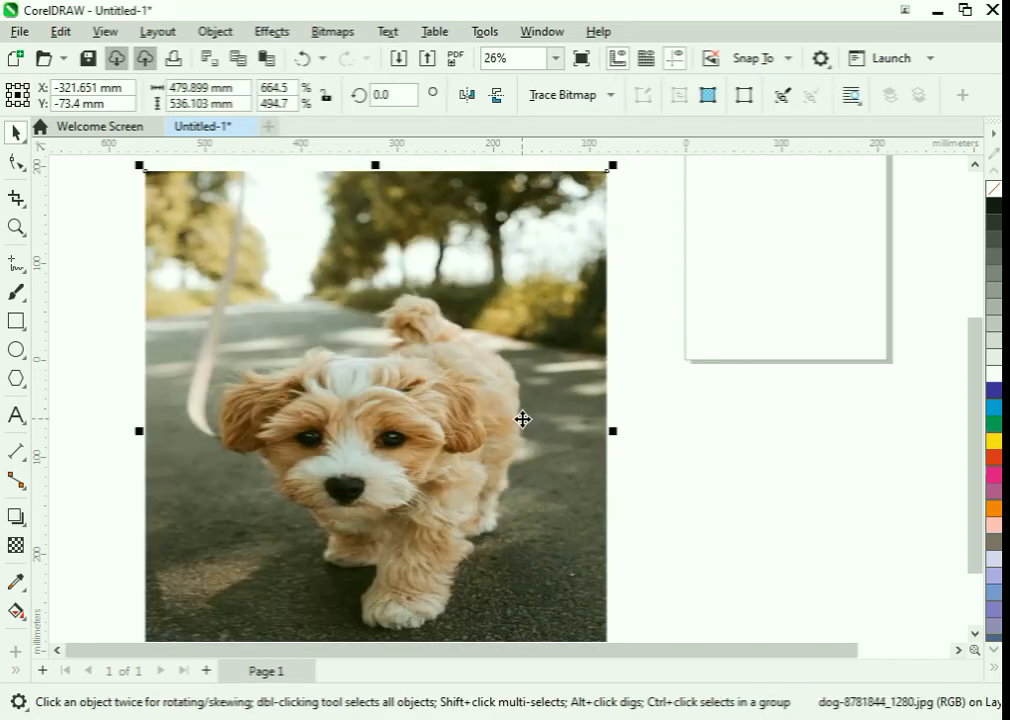
# Apply the Invert Colors transform effect to the dog photo
pyautogui.click(271, 33)
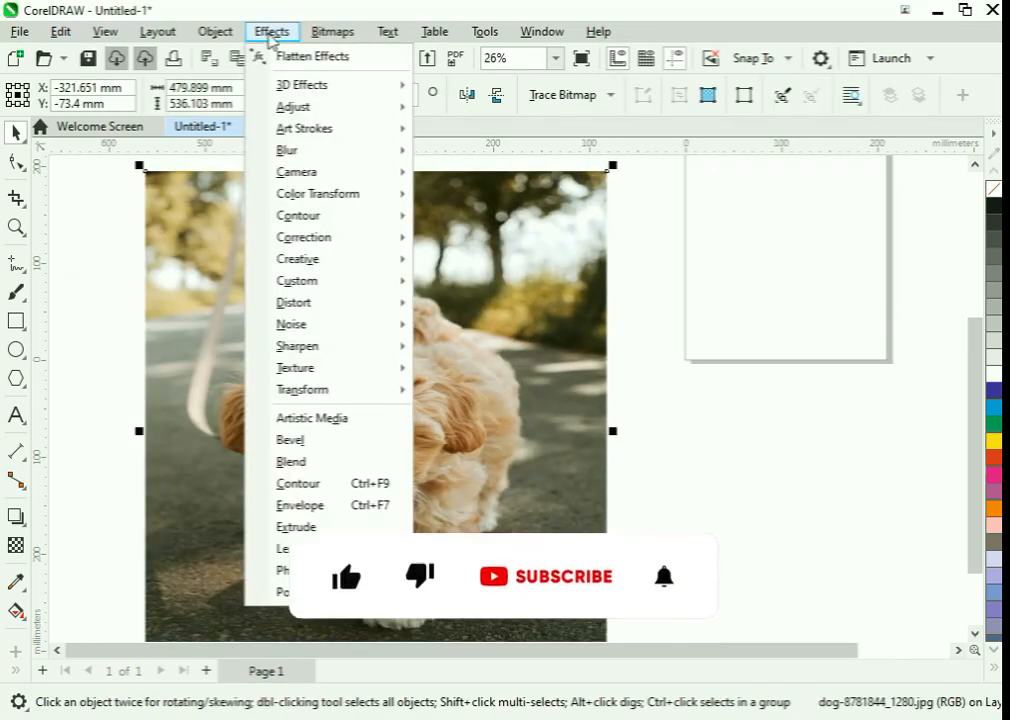
pyautogui.moveTo(305, 395)
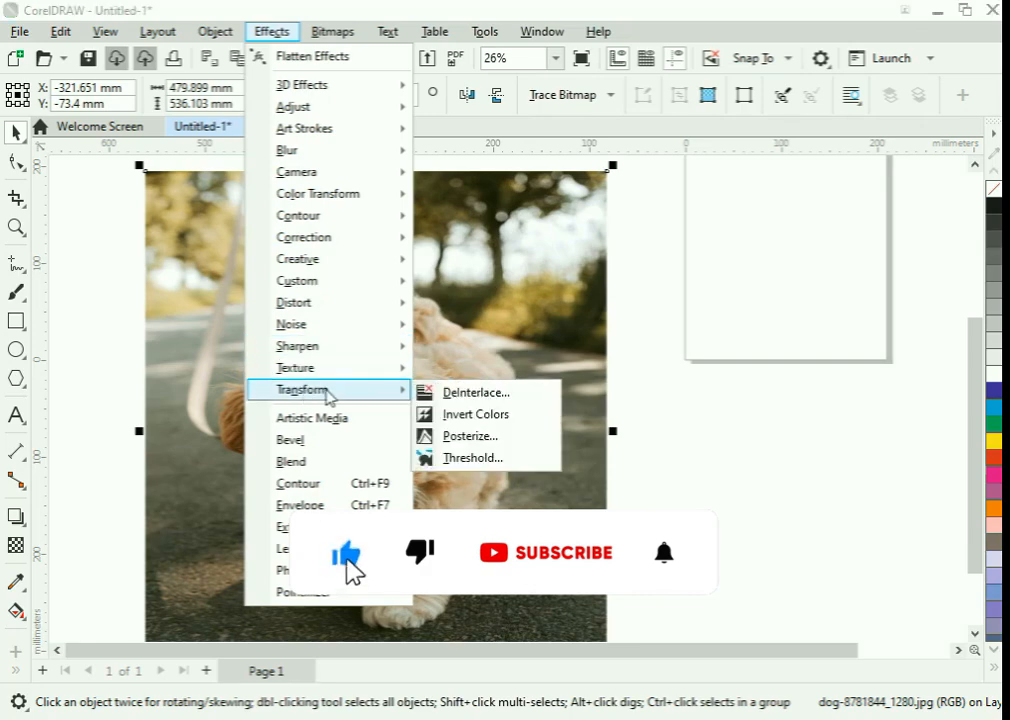
pyautogui.click(496, 417)
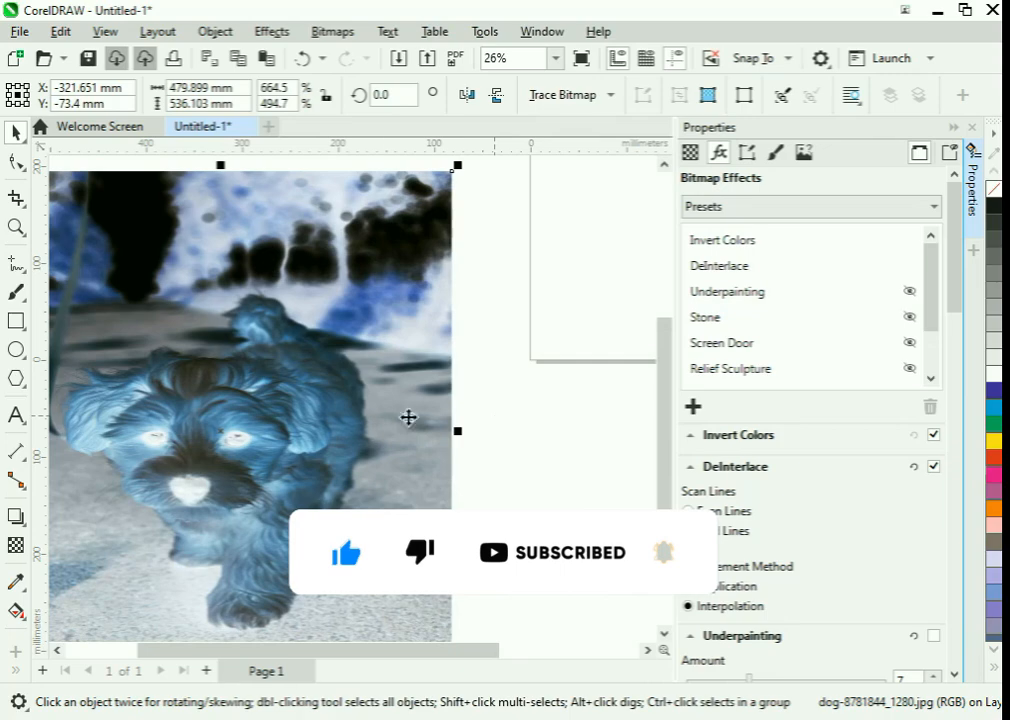
# Move the inverted photo closer to the page and set its DeInterlace replacement method to Duplication
pyautogui.moveTo(357, 396); pyautogui.dragTo(401, 397)
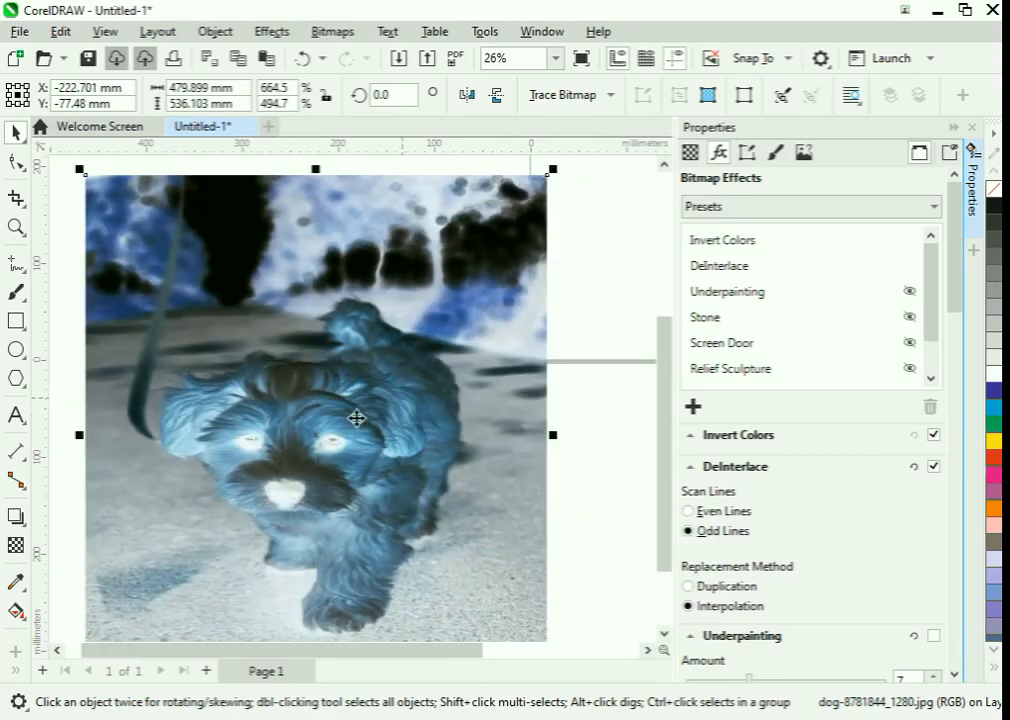
pyautogui.scroll(4, 291, 442)
pyautogui.scroll(-3, 291, 442)
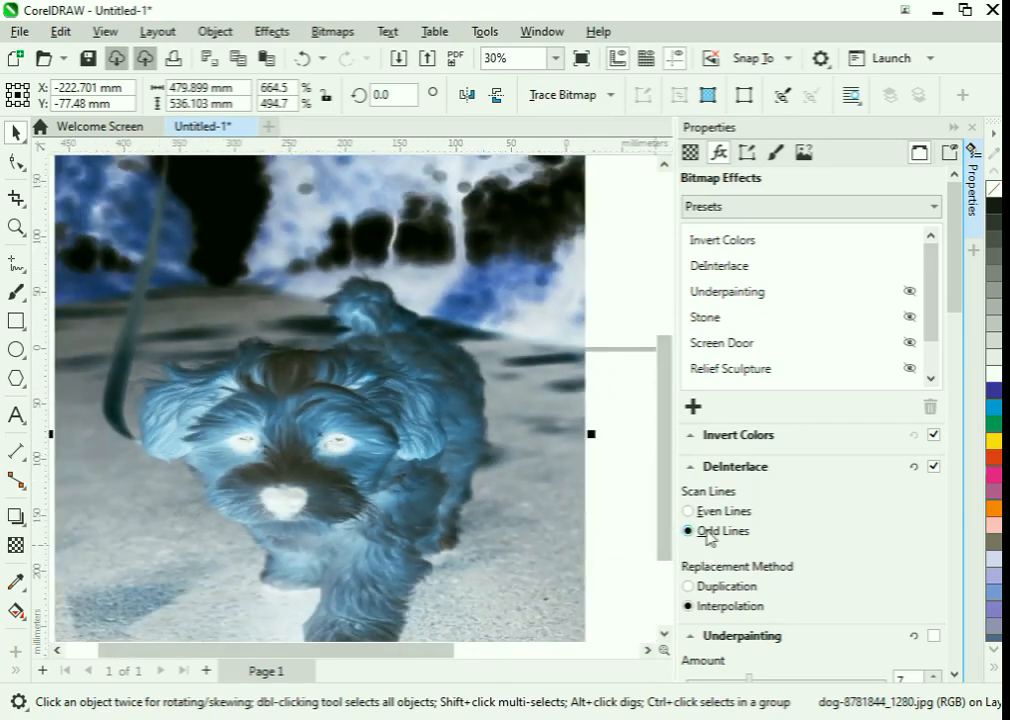
pyautogui.click(689, 511)
pyautogui.click(690, 587)
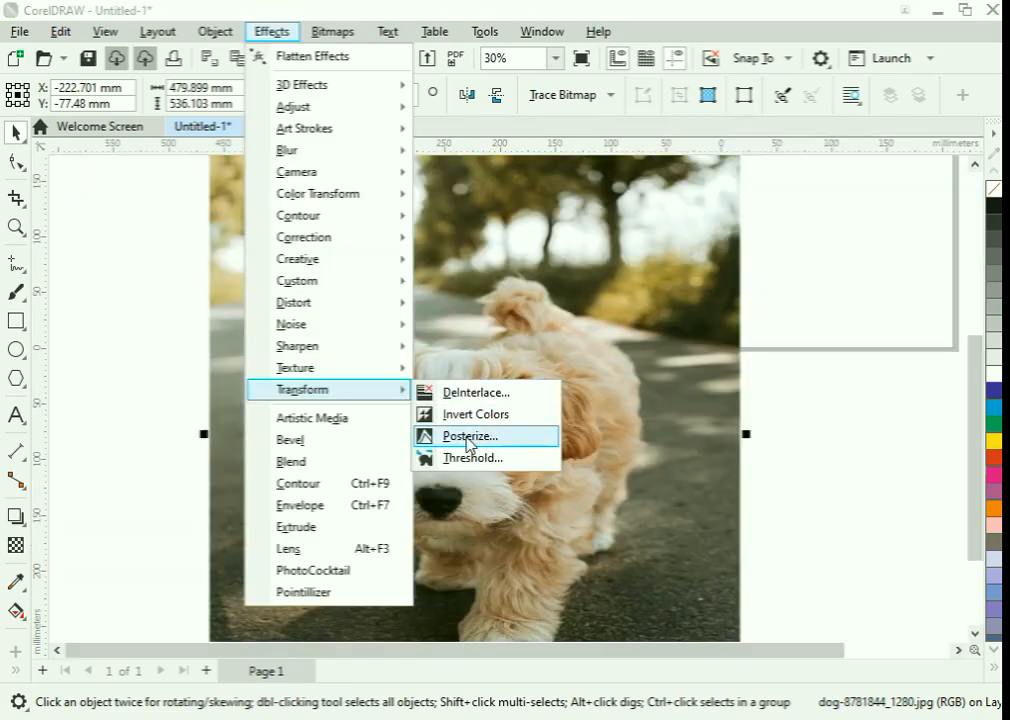
# Apply the Posterize effect to the dog photo and set its level to 8
pyautogui.click(459, 435)
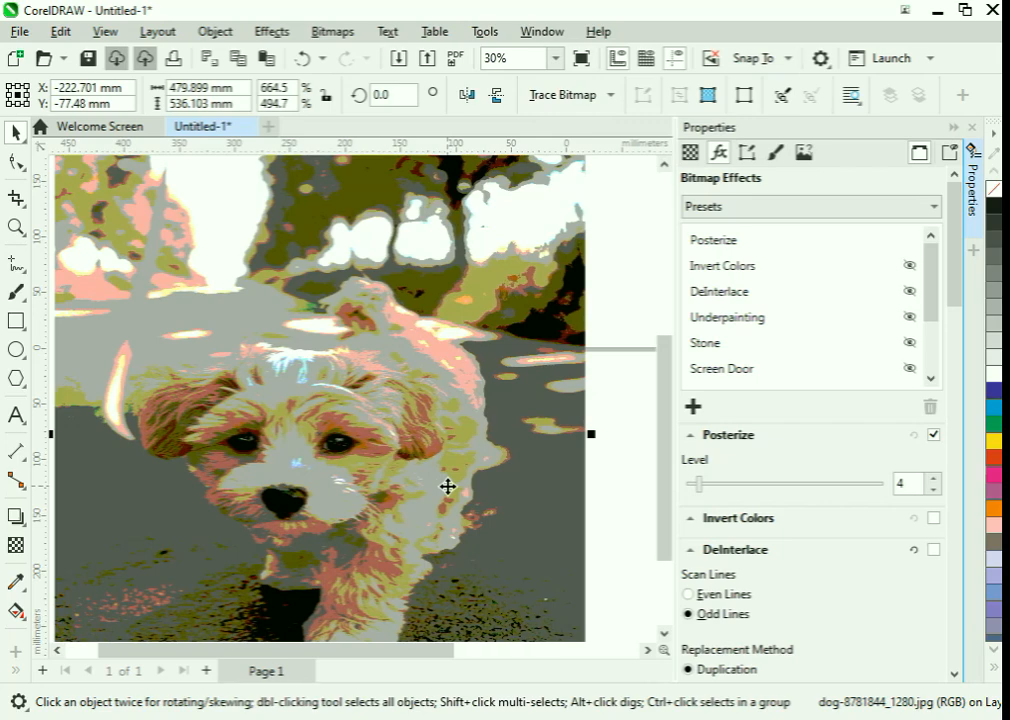
pyautogui.moveTo(699, 484); pyautogui.dragTo(869, 484)
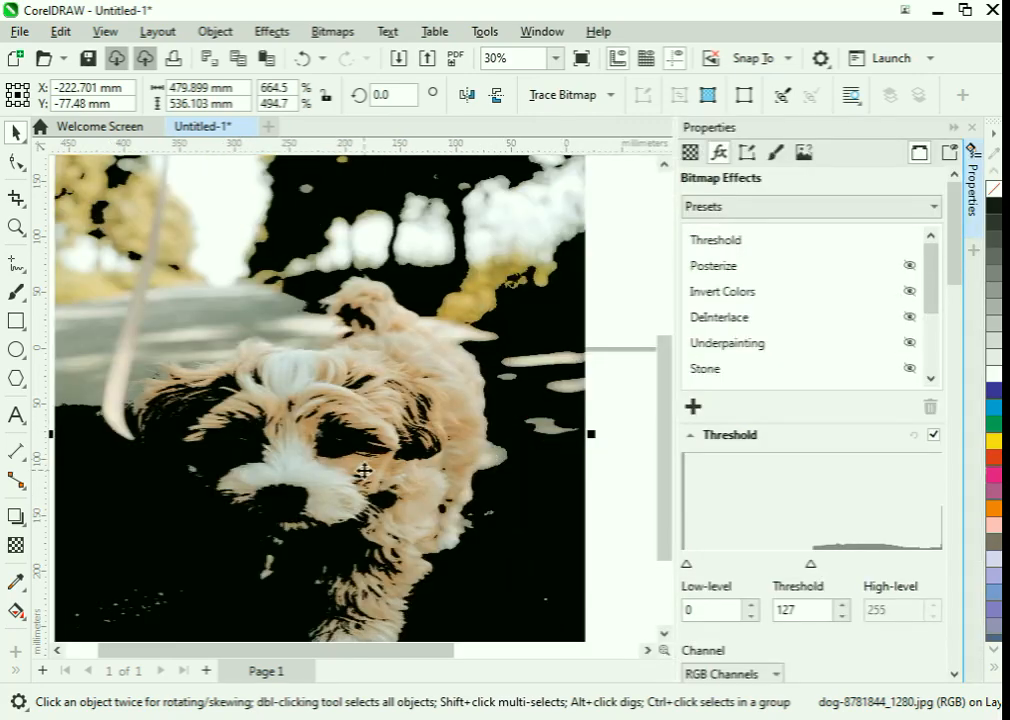
# Try the To White mode of the photo's Threshold effect and set the mode to Bi-Level
pyautogui.scroll(-4, 857, 536)
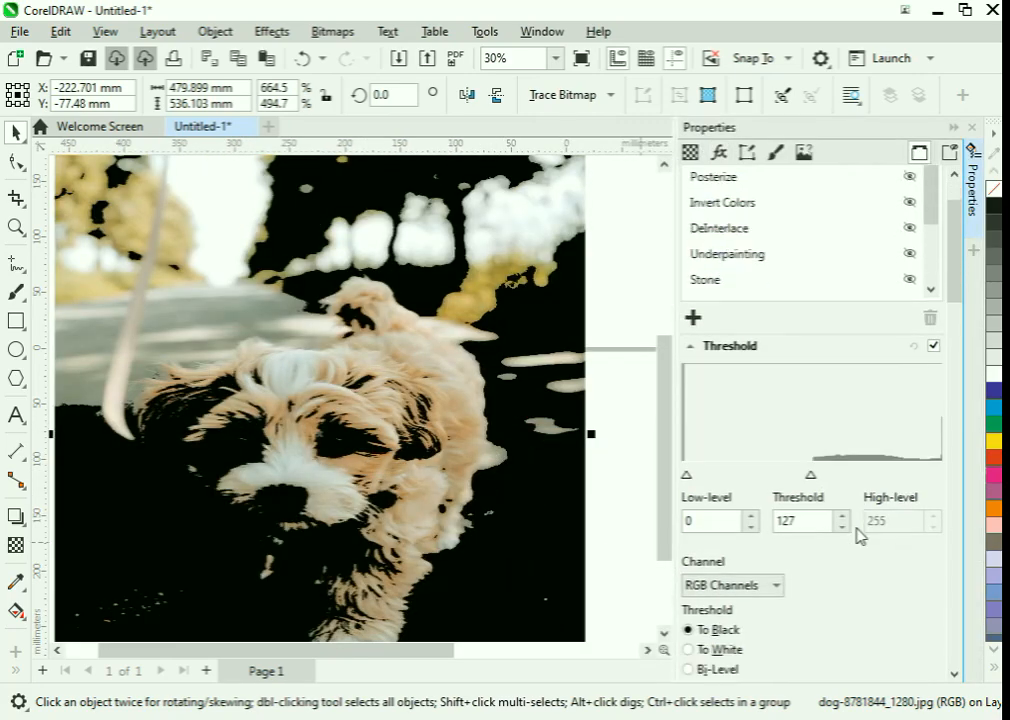
pyautogui.scroll(-1, 857, 536)
pyautogui.click(689, 501)
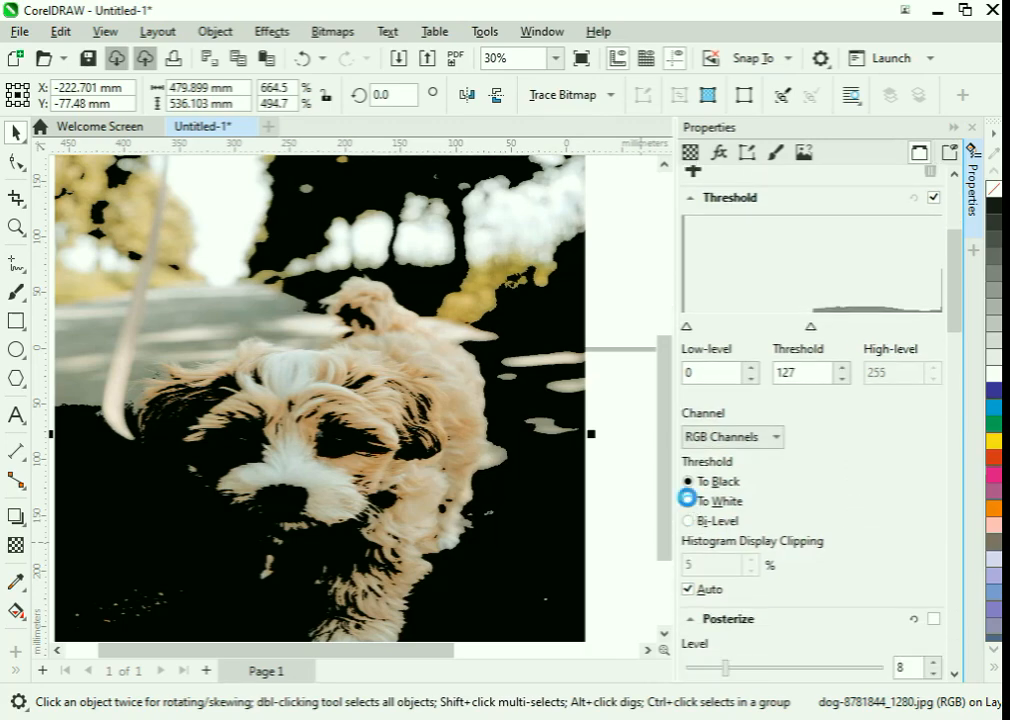
pyautogui.click(688, 521)
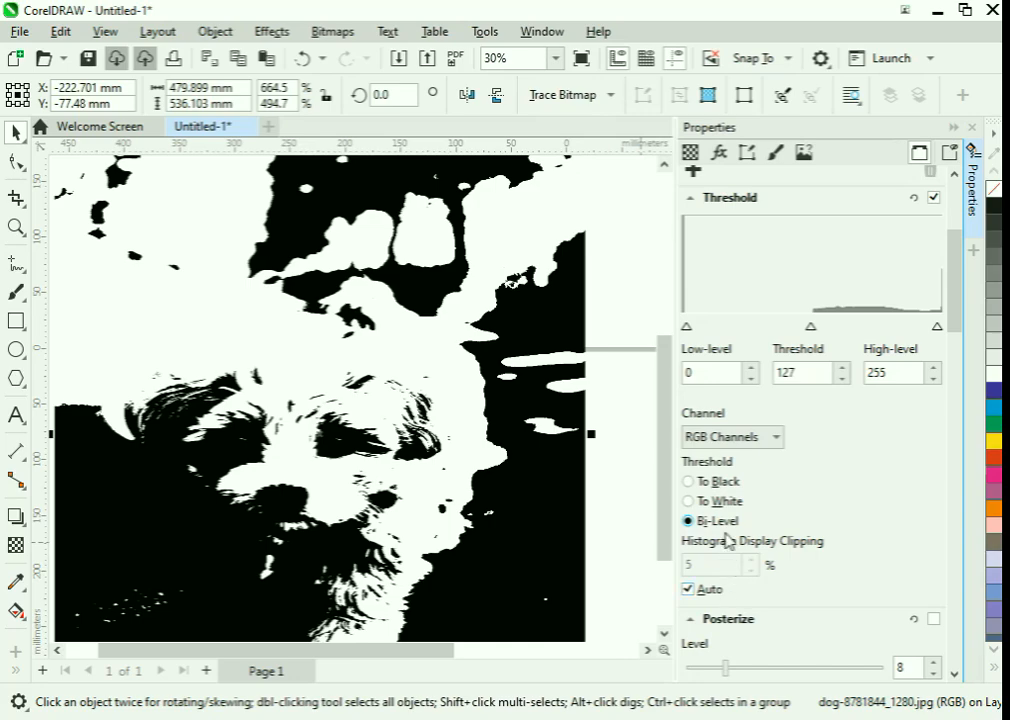
# Try the Red and Green channels for the Threshold effect and set the channel to Blue
pyautogui.click(786, 441)
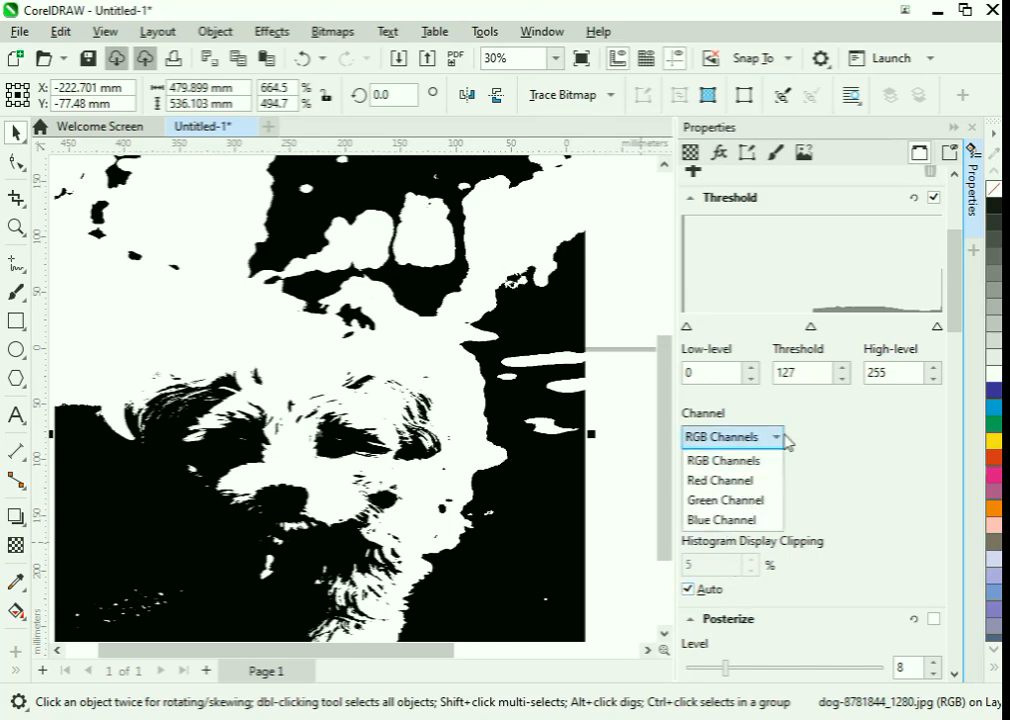
pyautogui.click(762, 481)
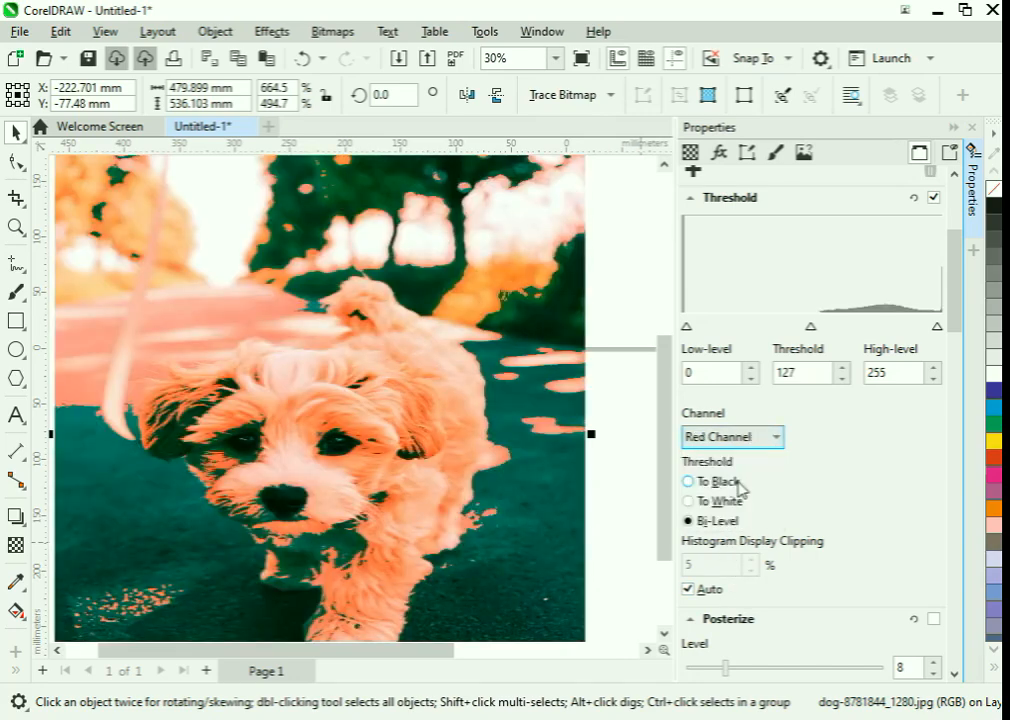
pyautogui.click(778, 437)
pyautogui.click(728, 500)
pyautogui.click(755, 445)
pyautogui.click(724, 520)
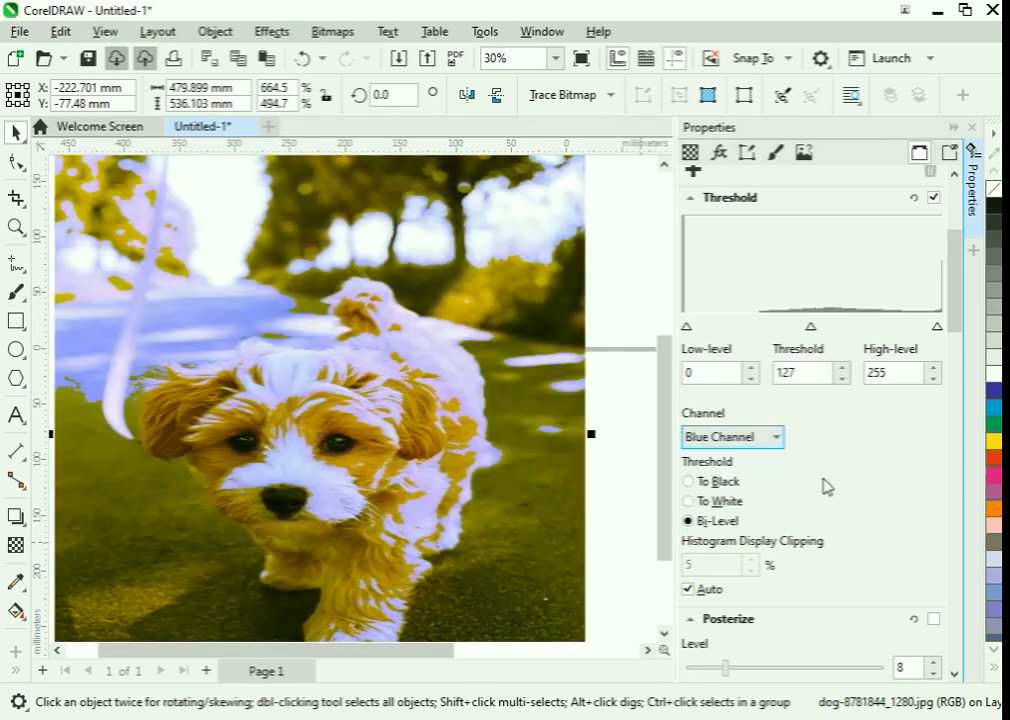
# Set the Blue channel threshold to 135 and turn the Threshold effect off
pyautogui.moveTo(810, 326)
pyautogui.mouseDown()
pyautogui.moveTo(839, 327)
pyautogui.moveTo(769, 323)
pyautogui.moveTo(773, 346)
pyautogui.moveTo(820, 334)
pyautogui.mouseUp()
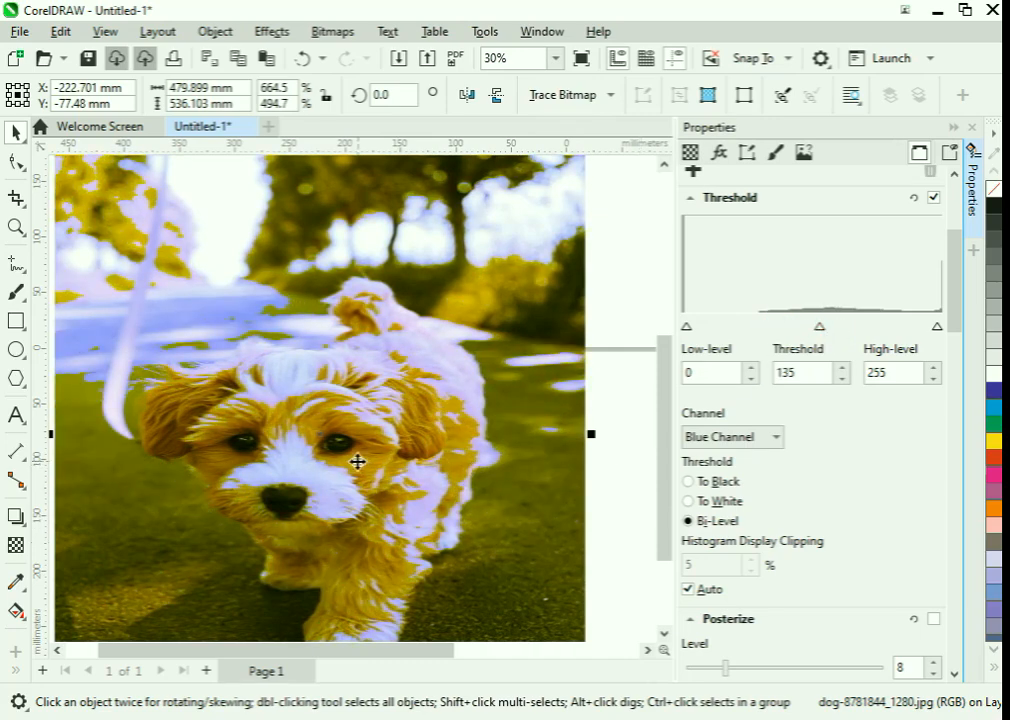
pyautogui.click(933, 197)
# Draw an Artistic Media stroke with the round scribble brush diagonally across the dog photo
pyautogui.click(271, 31)
pyautogui.click(310, 419)
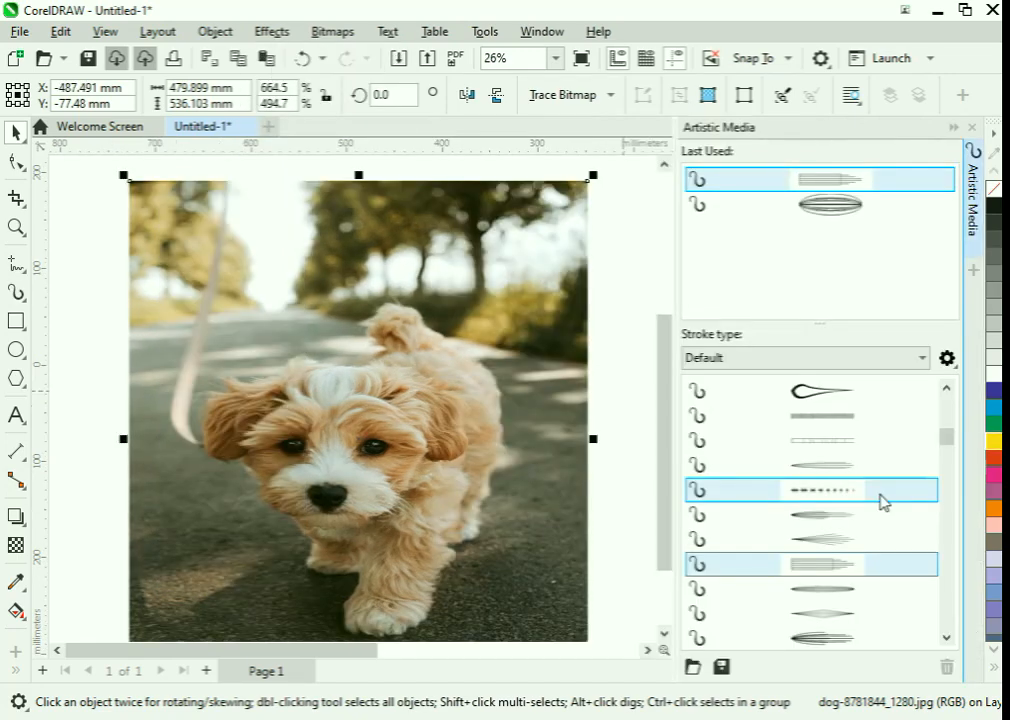
pyautogui.scroll(-5, 883, 502)
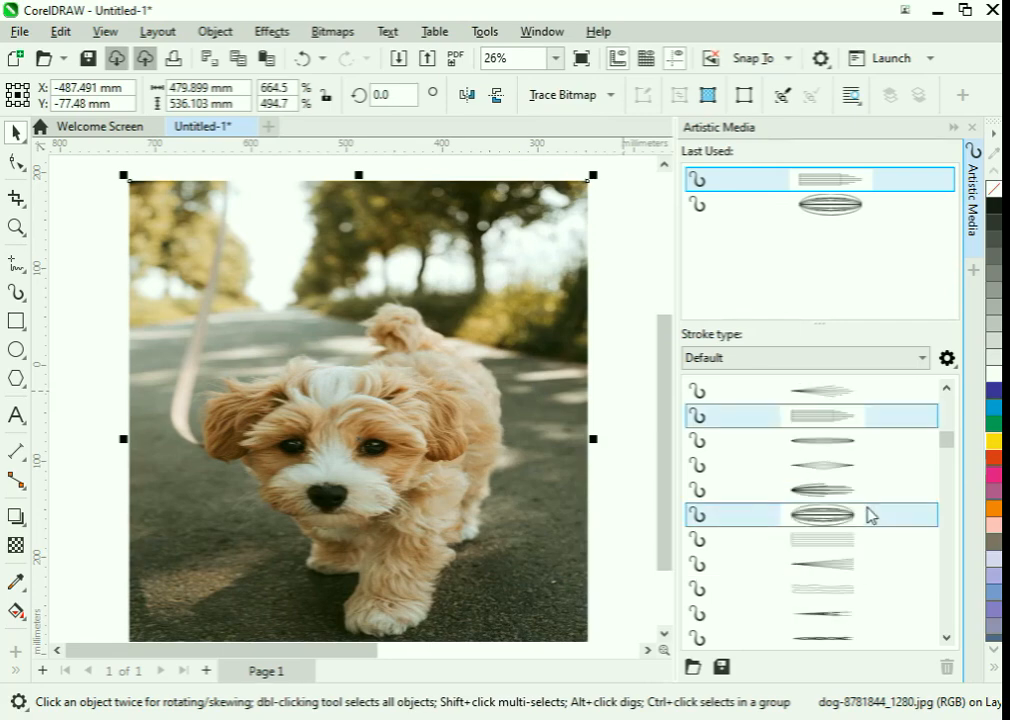
pyautogui.moveTo(951, 456); pyautogui.dragTo(949, 509)
pyautogui.scroll(-4, 848, 559)
pyautogui.scroll(-3, 848, 559)
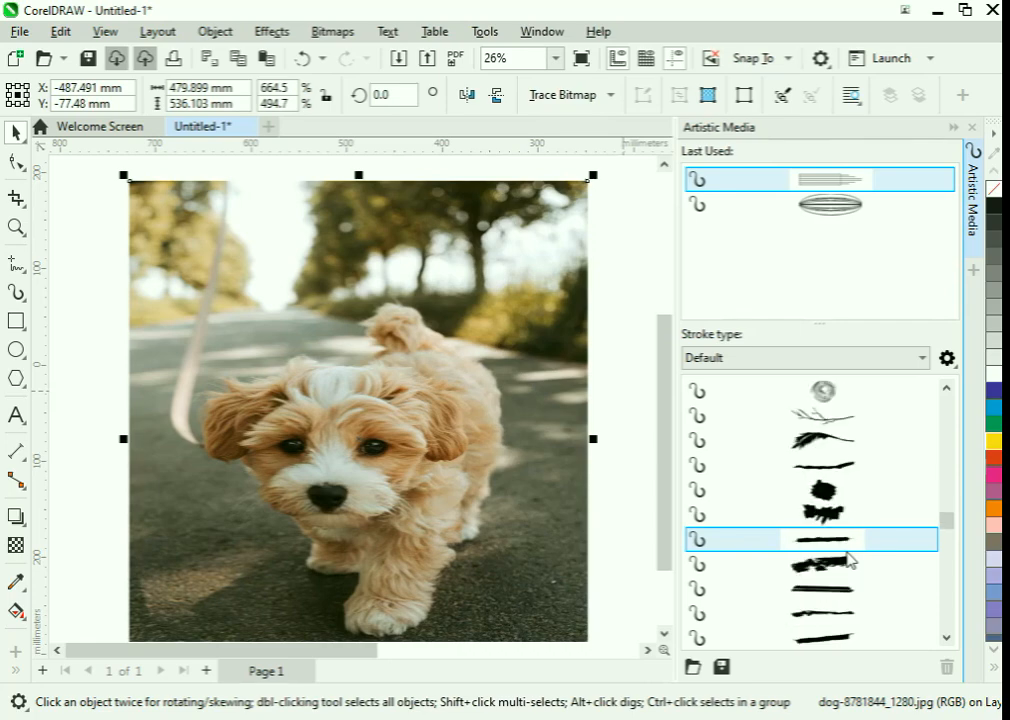
pyautogui.click(824, 392)
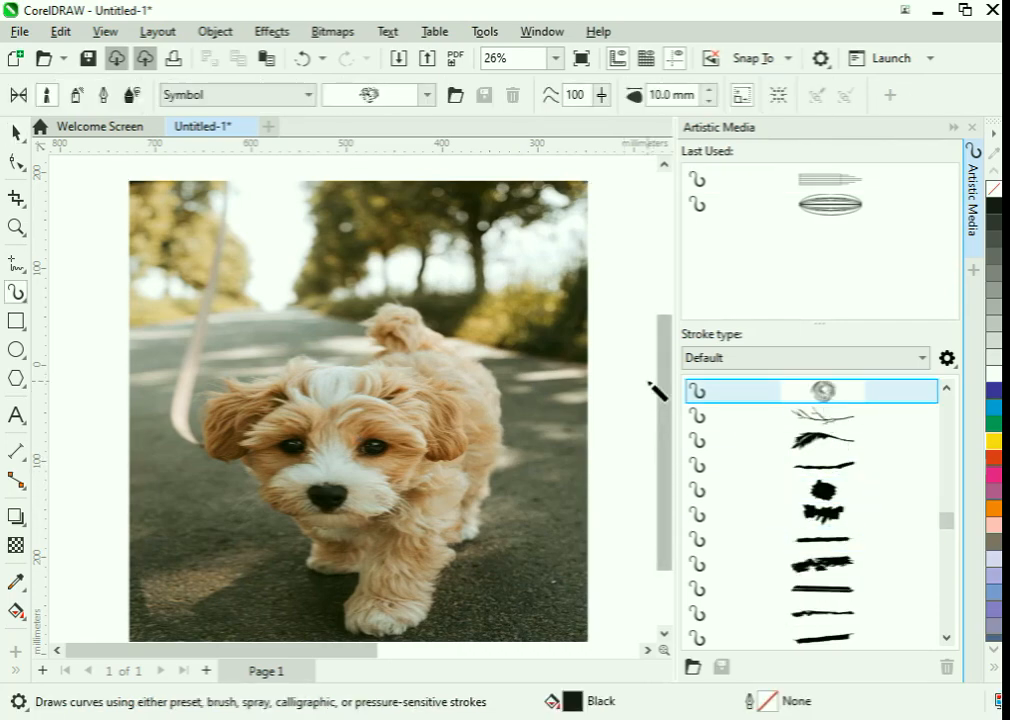
pyautogui.moveTo(82, 345); pyautogui.dragTo(376, 580)
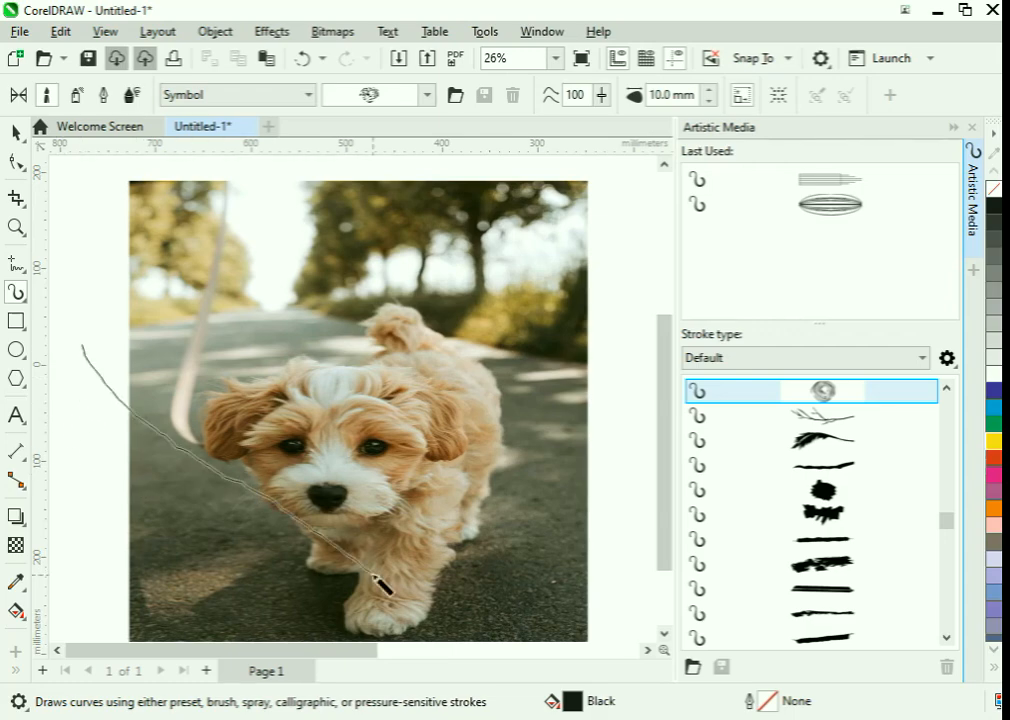
pyautogui.scroll(3, 203, 518)
pyautogui.scroll(-4, 203, 518)
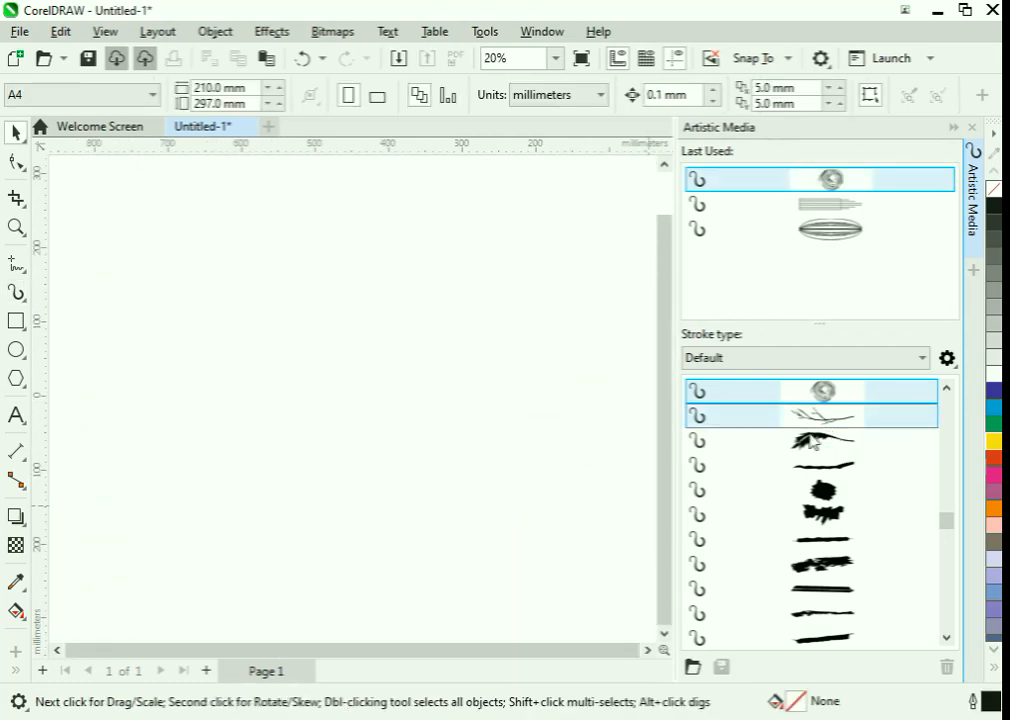
# Draw a long diagonal stroke and a few shorter curved strokes with the feather-shaped Artistic Media brush
pyautogui.click(818, 441)
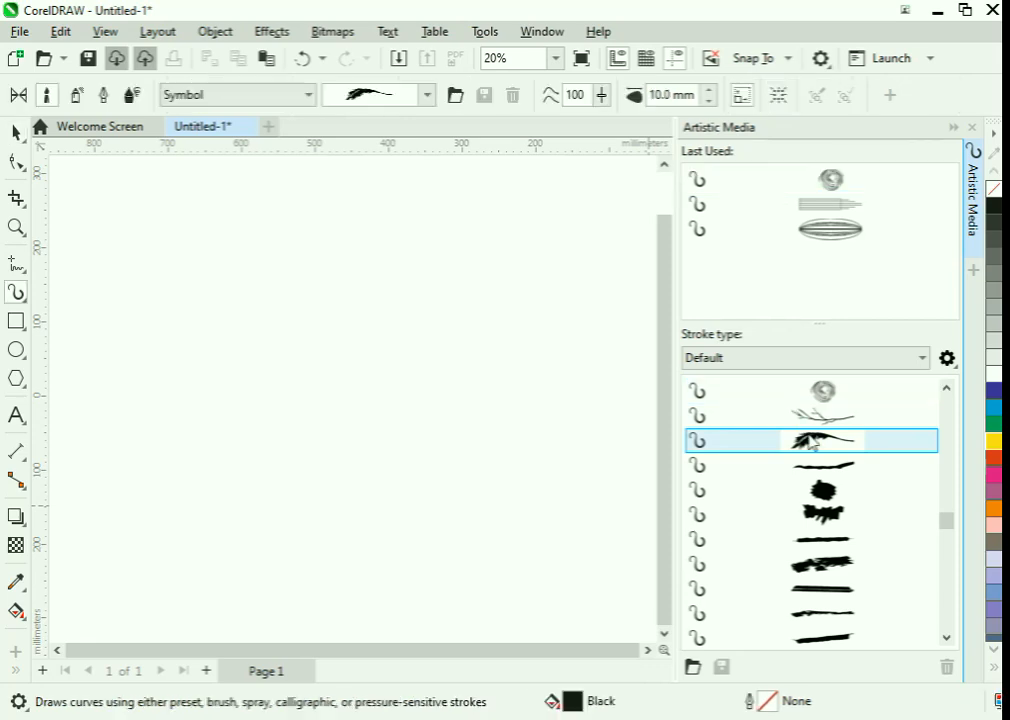
pyautogui.moveTo(140, 268); pyautogui.dragTo(428, 502)
pyautogui.scroll(3, 245, 416)
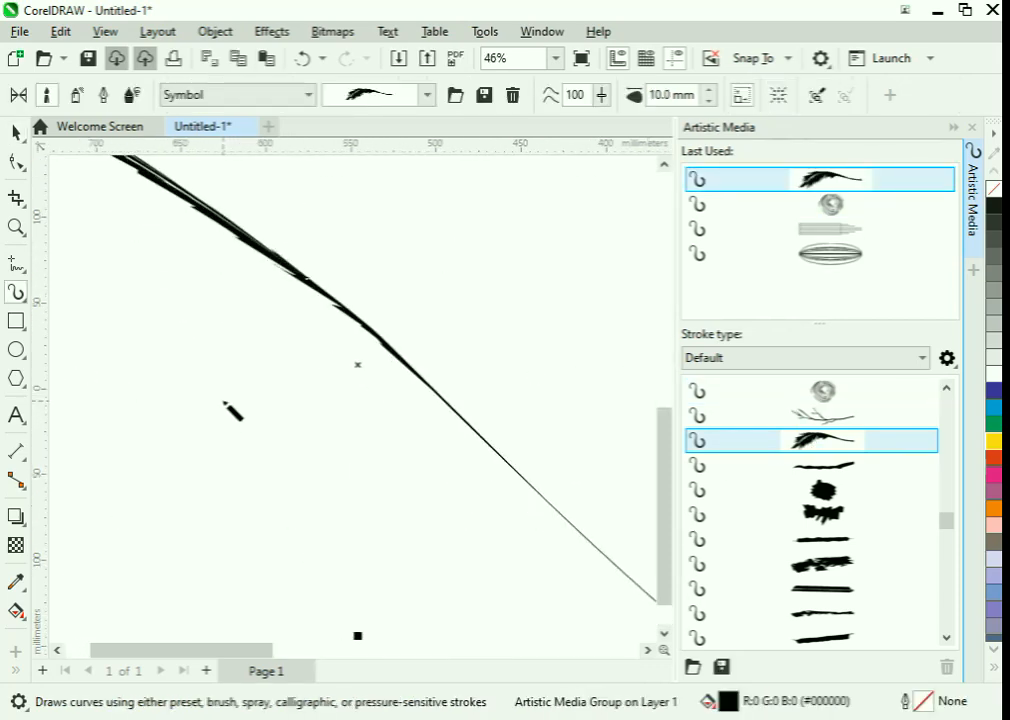
pyautogui.scroll(3, 222, 302)
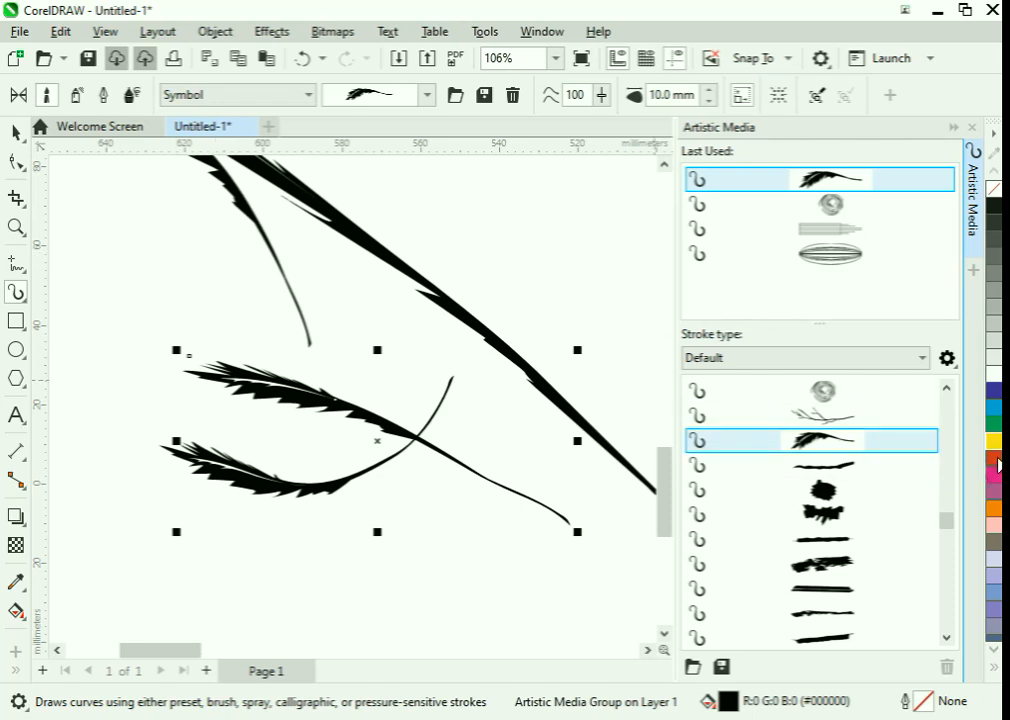
# Give the selected feather stroke a red outline and a cyan fill
pyautogui.rightClick(998, 463)
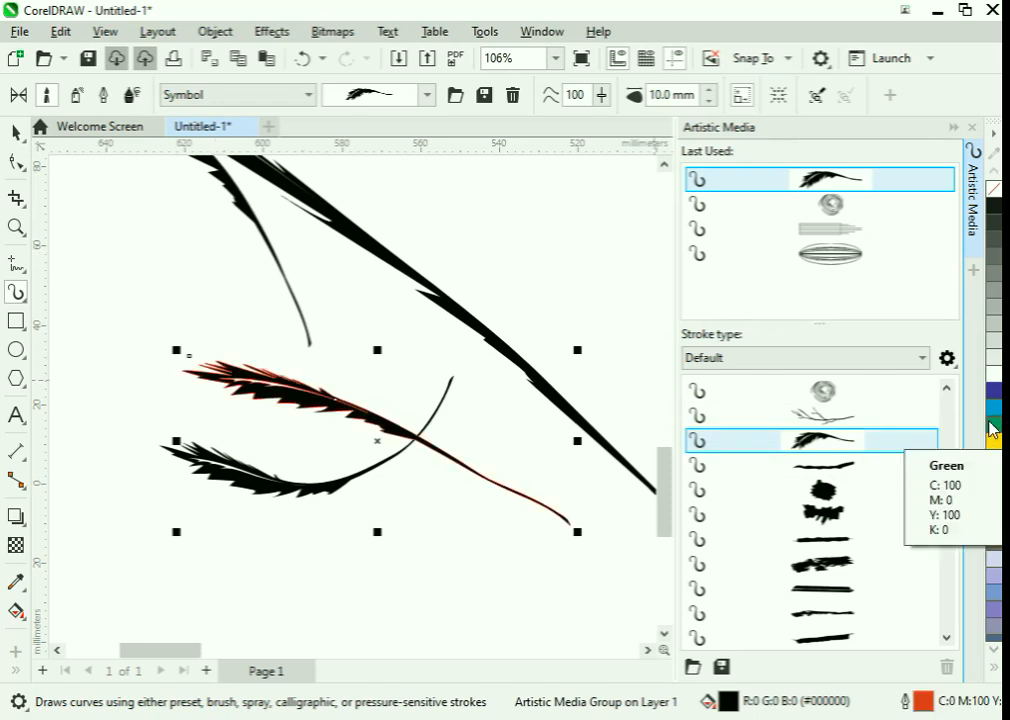
pyautogui.click(995, 409)
pyautogui.scroll(4, 237, 397)
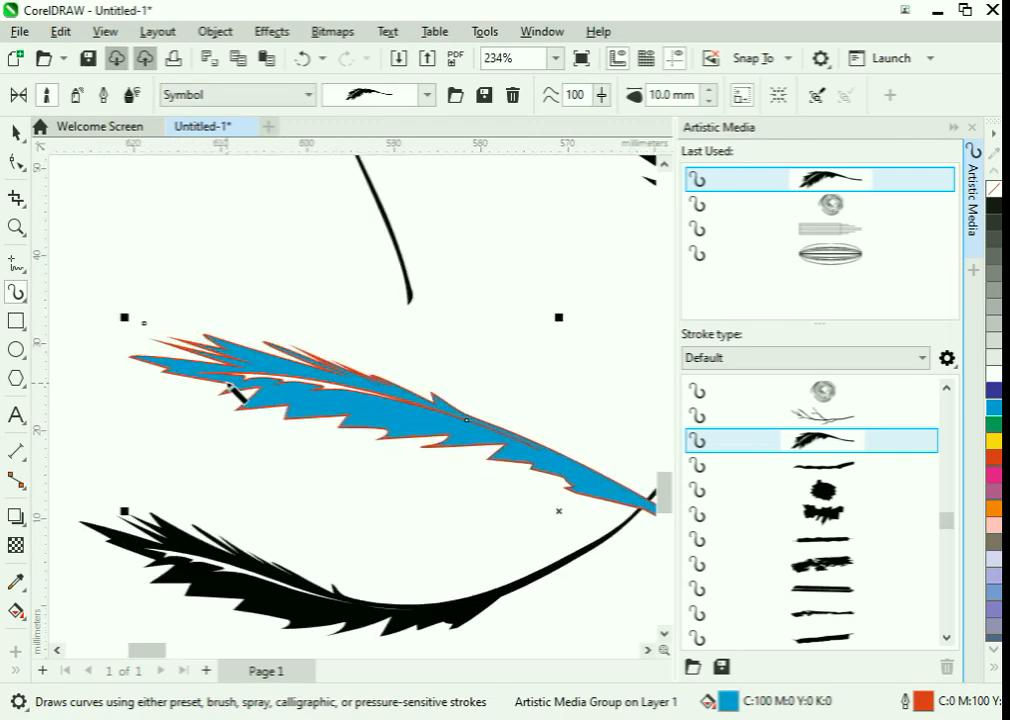
pyautogui.scroll(3, 237, 397)
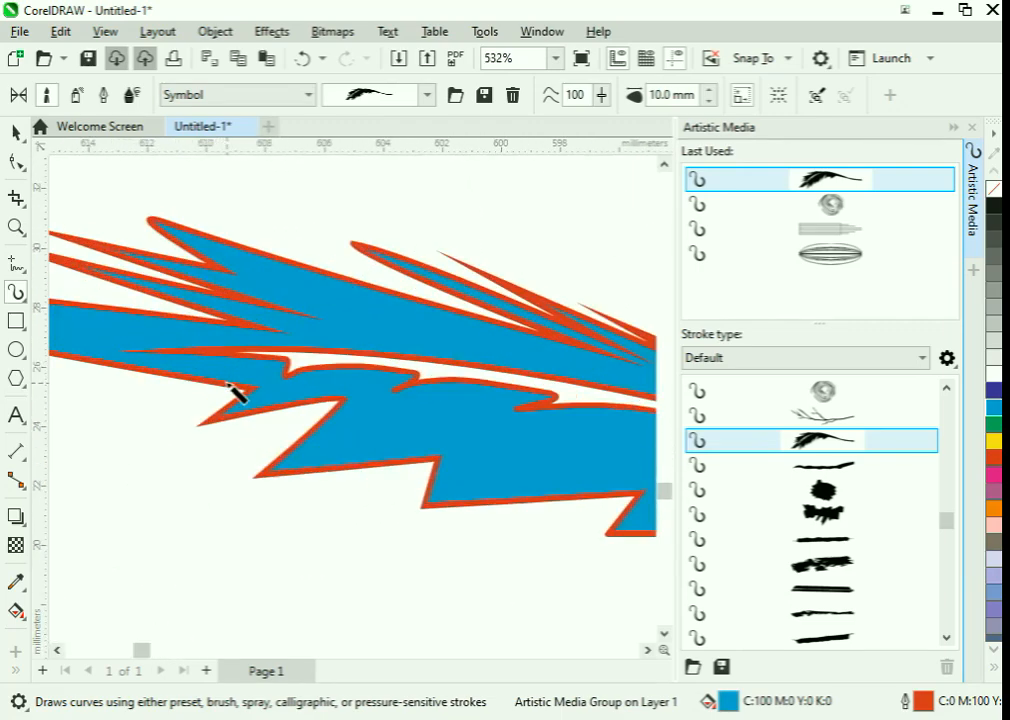
pyautogui.scroll(-4, 237, 397)
pyautogui.scroll(-2, 237, 394)
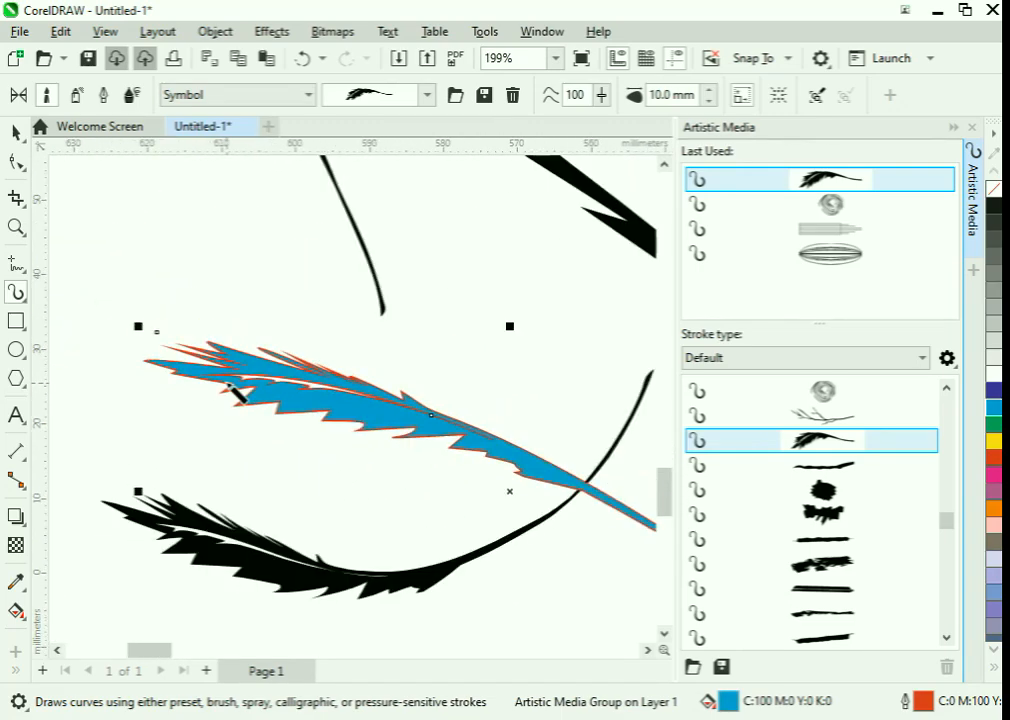
# Change the cyan stroke to the ragged blot brush, and give a second ragged stroke a green fill and blue outline
pyautogui.click(825, 514)
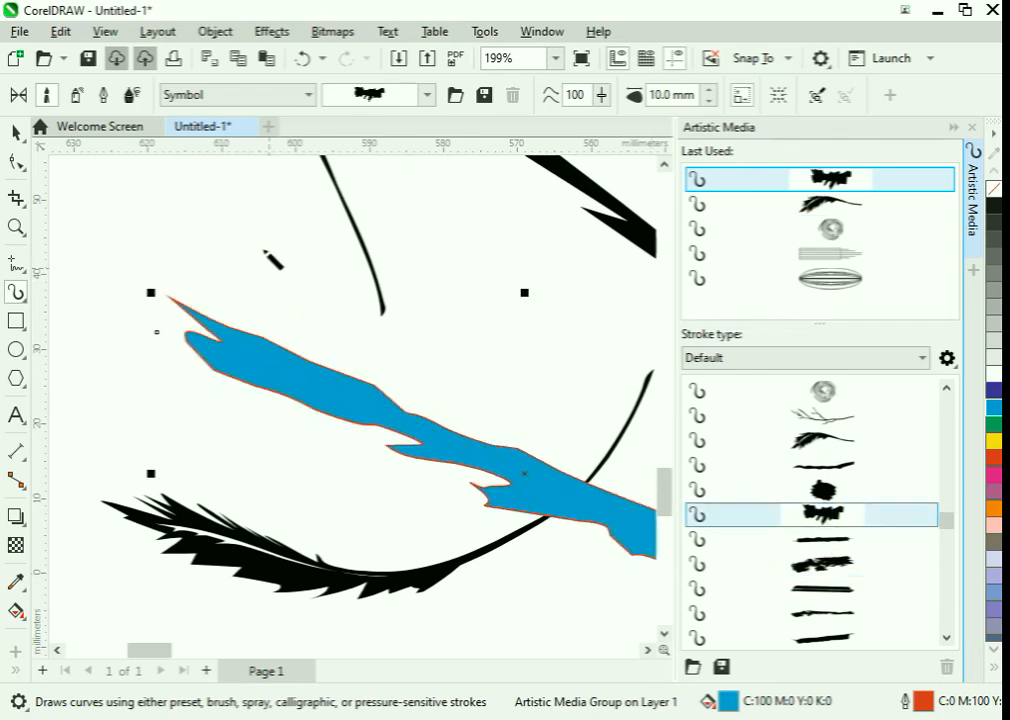
pyautogui.click(992, 426)
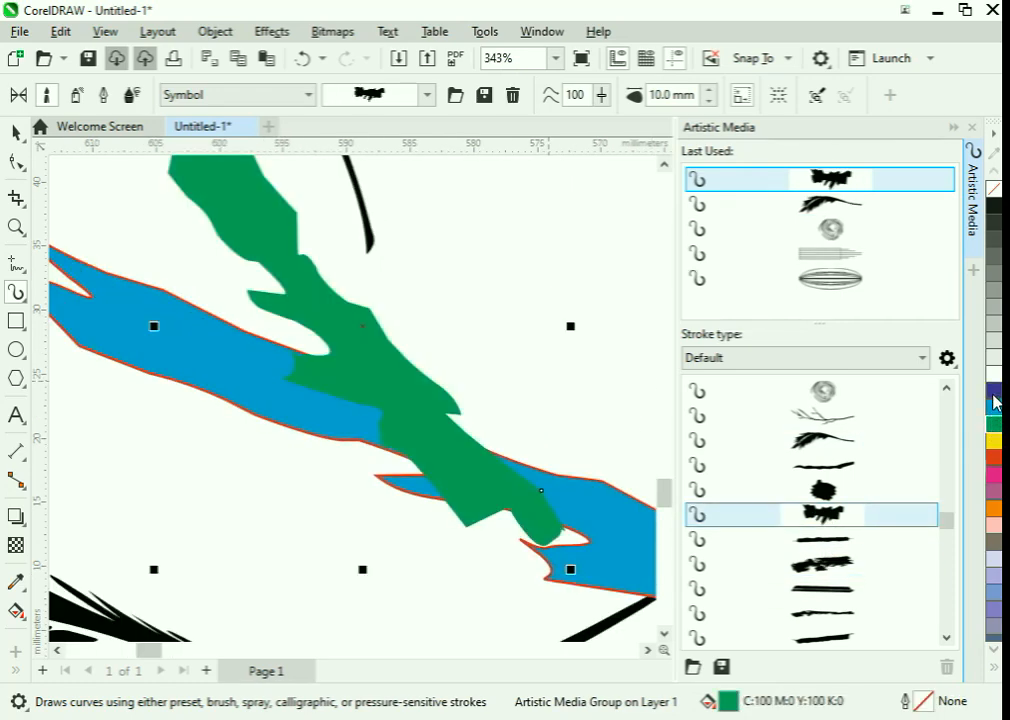
pyautogui.rightClick(995, 403)
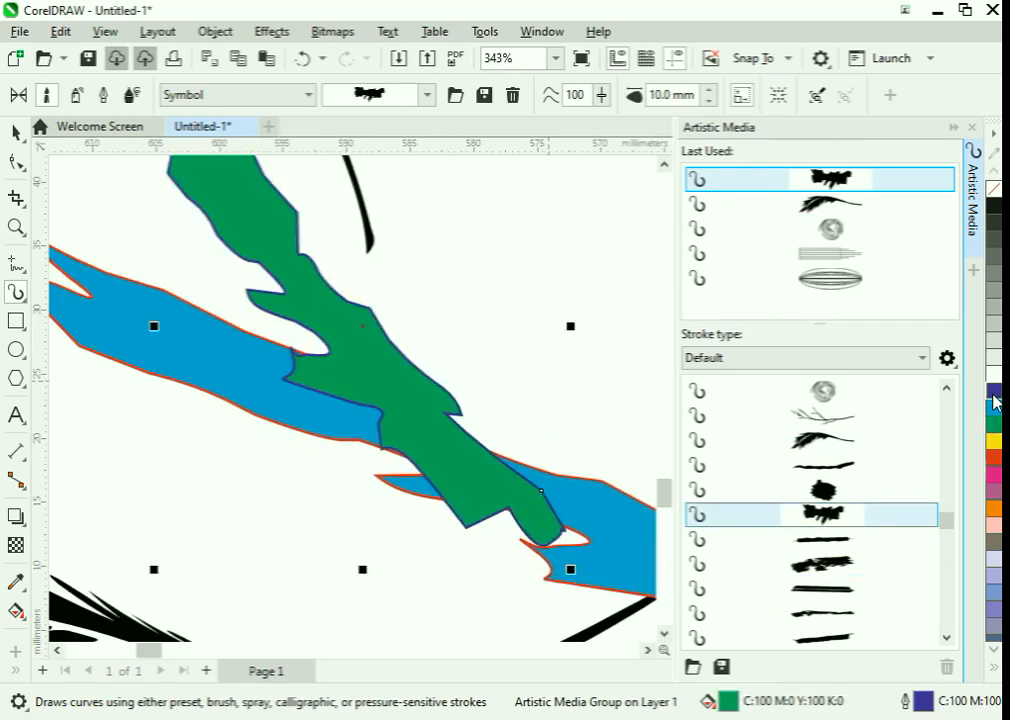
# Draw two strokes with the glass-marble Artistic Media brush and give the last one a magenta fill and yellow outline
pyautogui.scroll(-3, 829, 514)
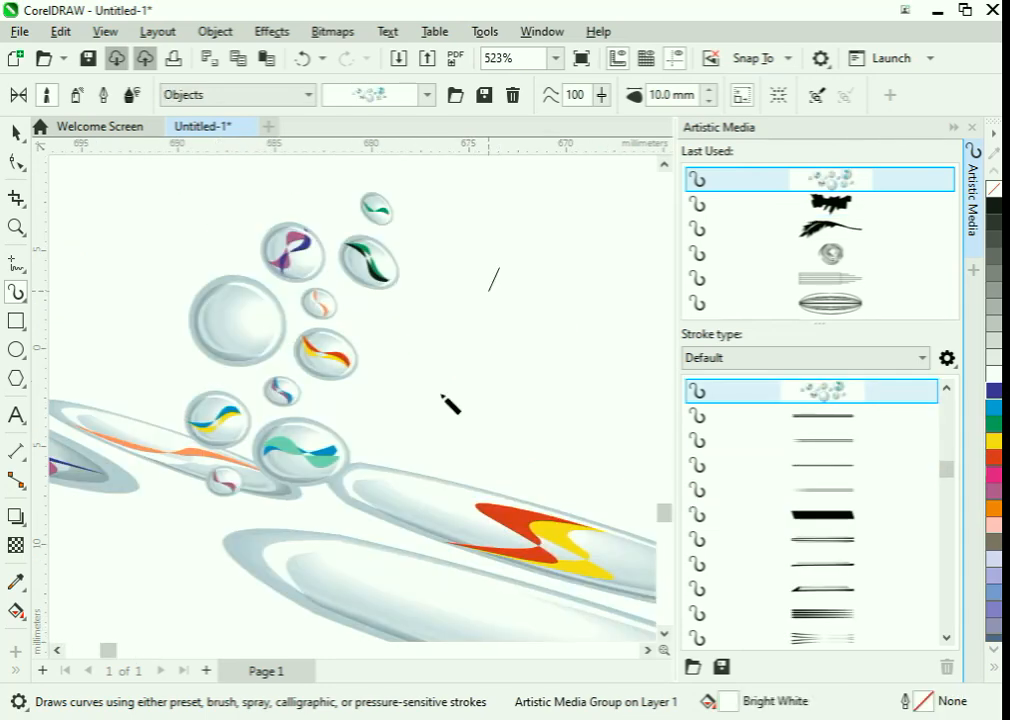
pyautogui.moveTo(450, 403); pyautogui.dragTo(340, 491)
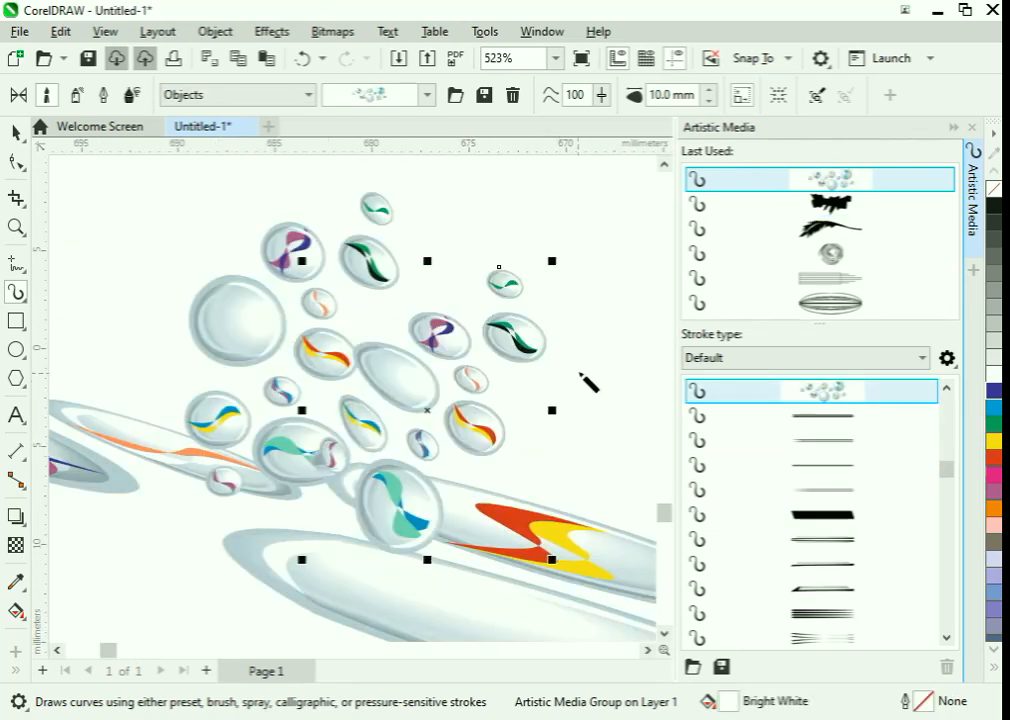
pyautogui.moveTo(590, 349)
pyautogui.mouseDown()
pyautogui.moveTo(563, 579)
pyautogui.moveTo(515, 640)
pyautogui.mouseUp()
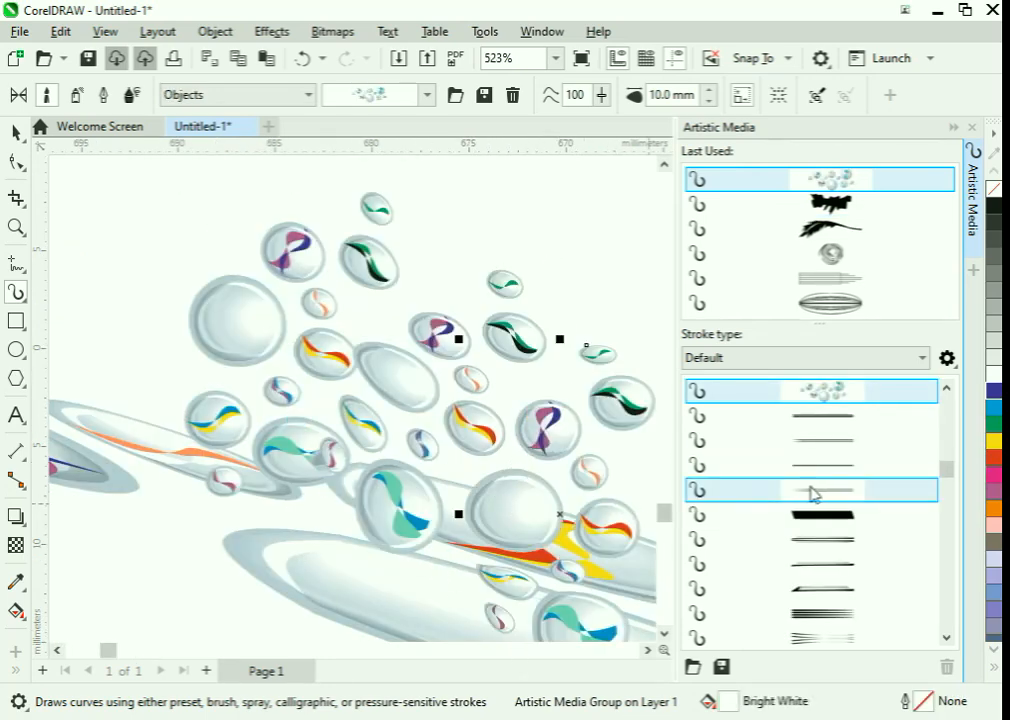
pyautogui.click(994, 469)
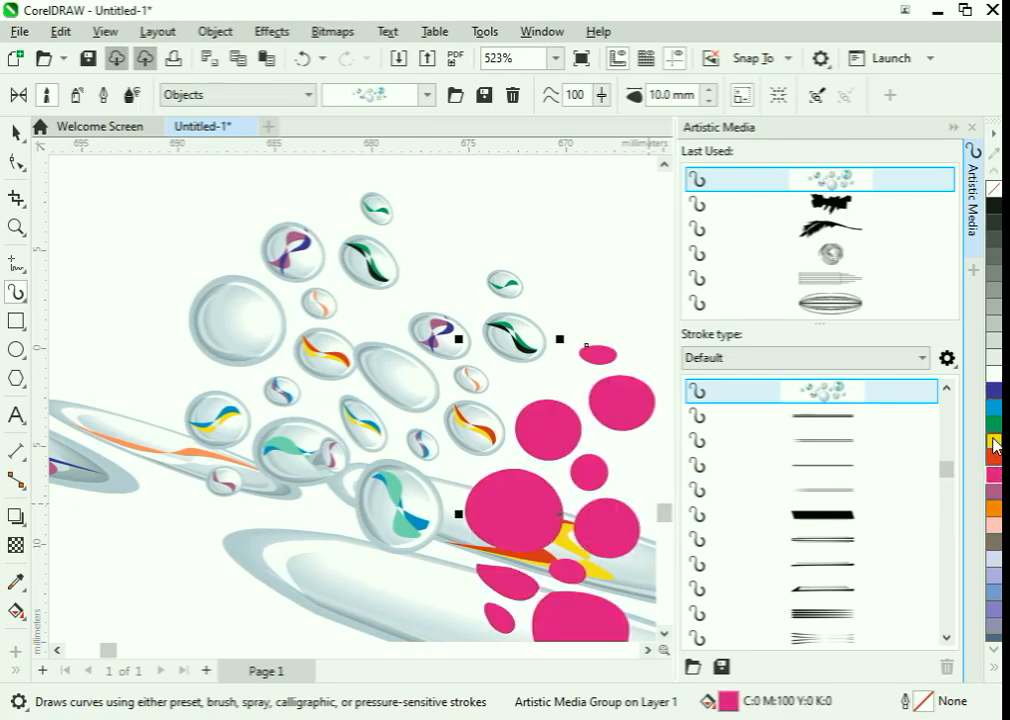
pyautogui.rightClick(996, 444)
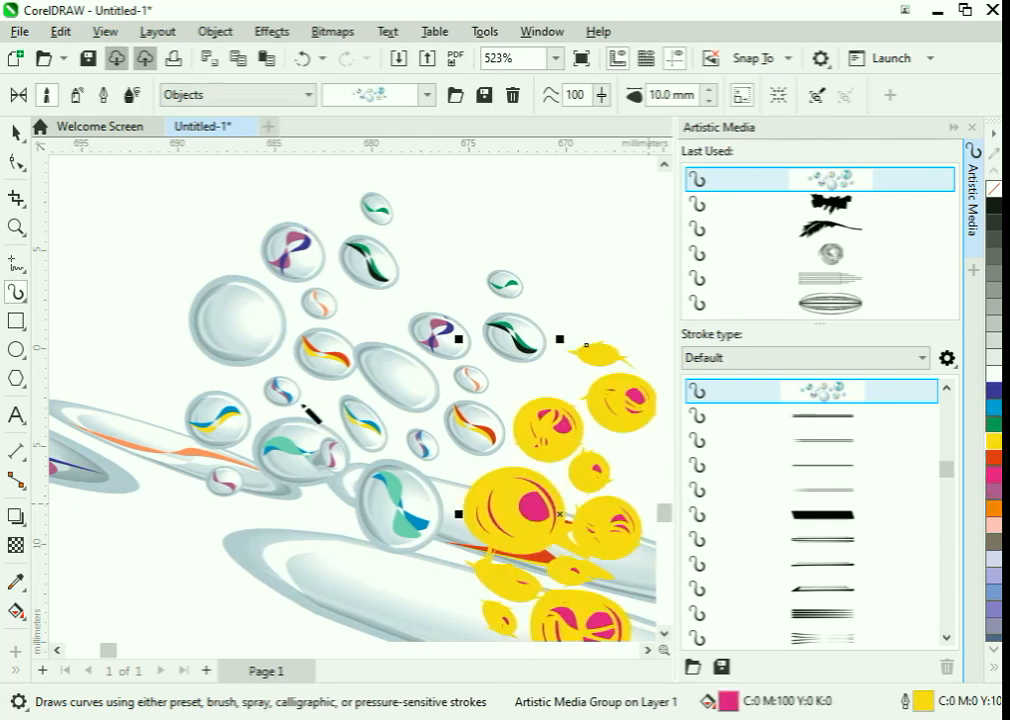
# Draw more glass-marble strokes beside the existing ones, and a diagonal stroke with the grey stone brush on an empty area
pyautogui.moveTo(128, 225); pyautogui.dragTo(150, 365)
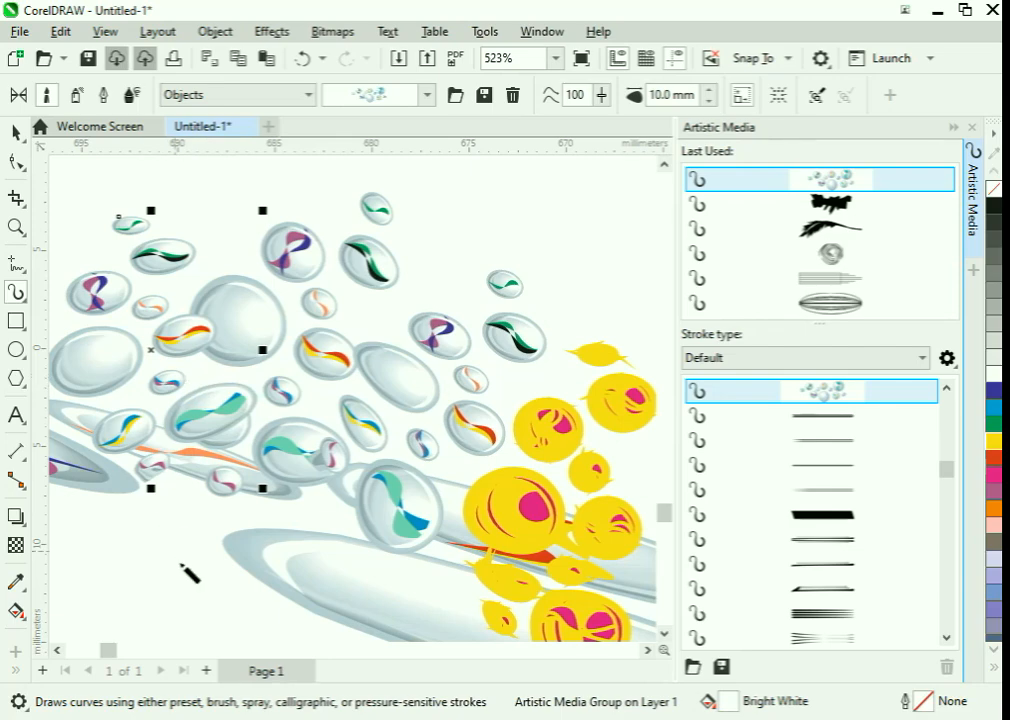
pyautogui.moveTo(123, 563); pyautogui.dragTo(373, 443)
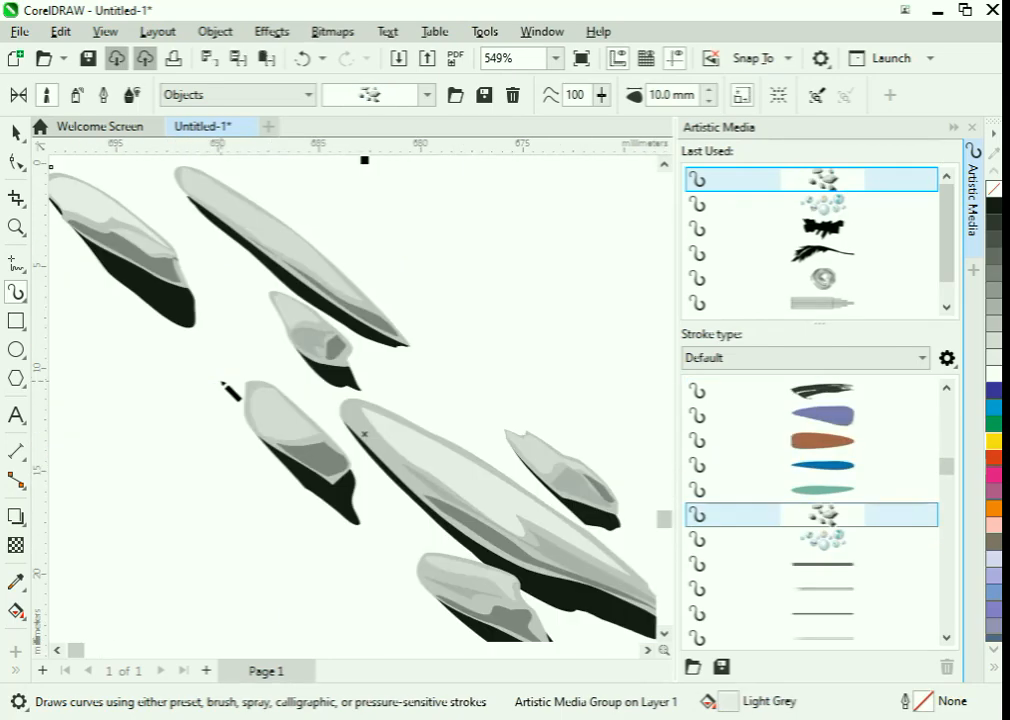
pyautogui.scroll(-2, 231, 391)
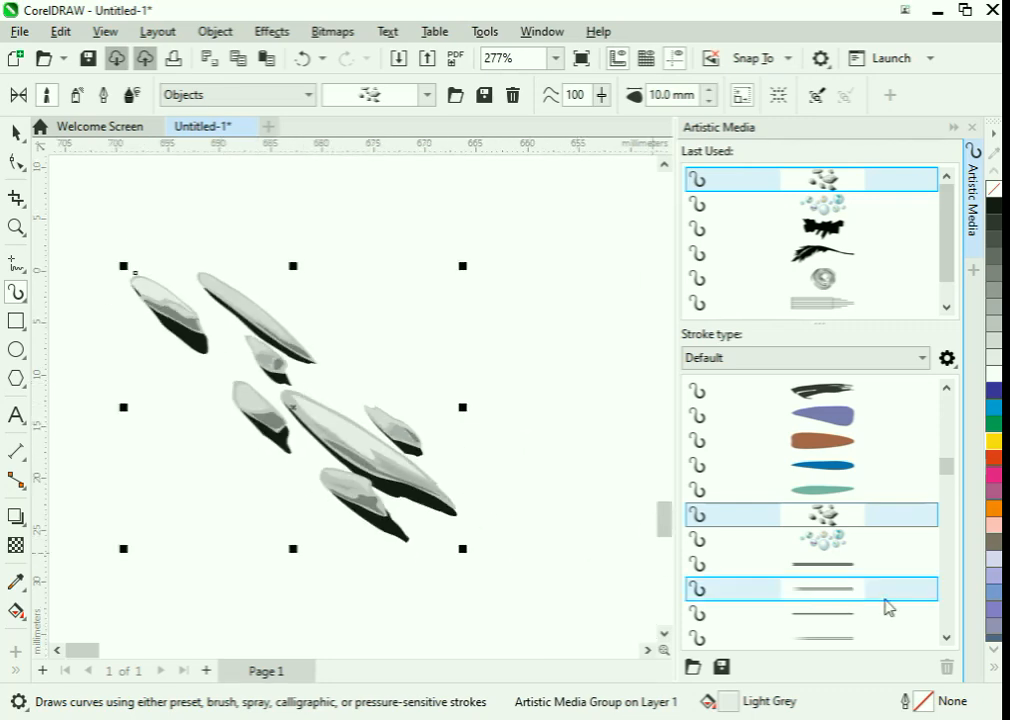
# Apply the blue-and-red wrapped-candy spray pattern to the stone stroke, and draw a long rising stroke below it with the fruit sprayer
pyautogui.scroll(-5, 895, 539)
pyautogui.moveTo(946, 531); pyautogui.dragTo(946, 565)
pyautogui.scroll(3, 856, 554)
pyautogui.scroll(3, 856, 549)
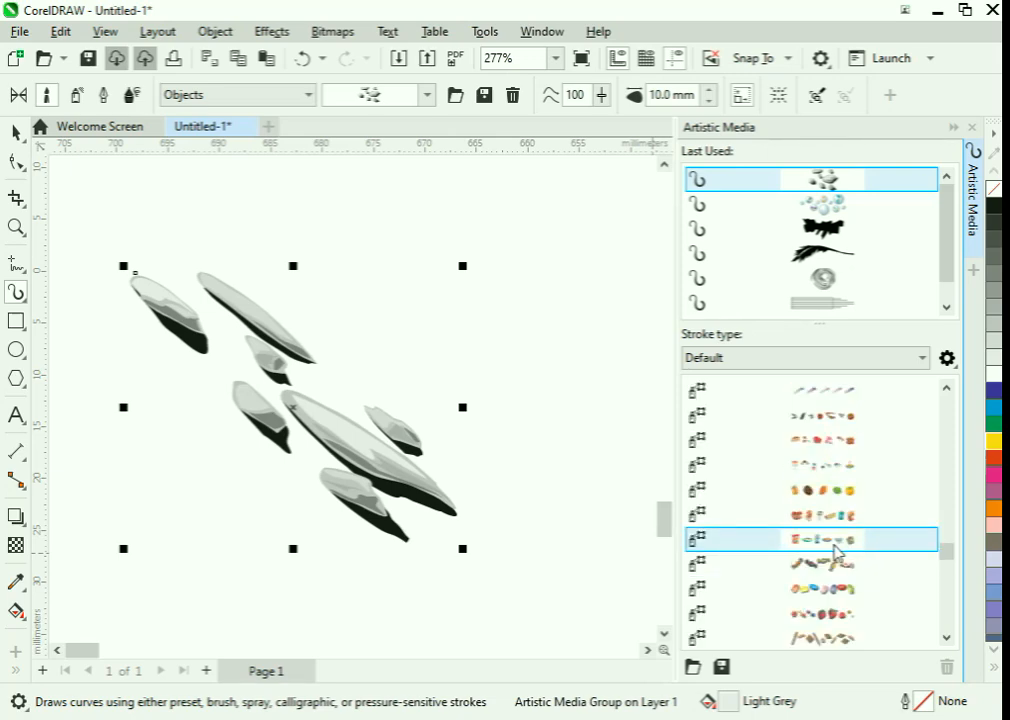
pyautogui.click(830, 558)
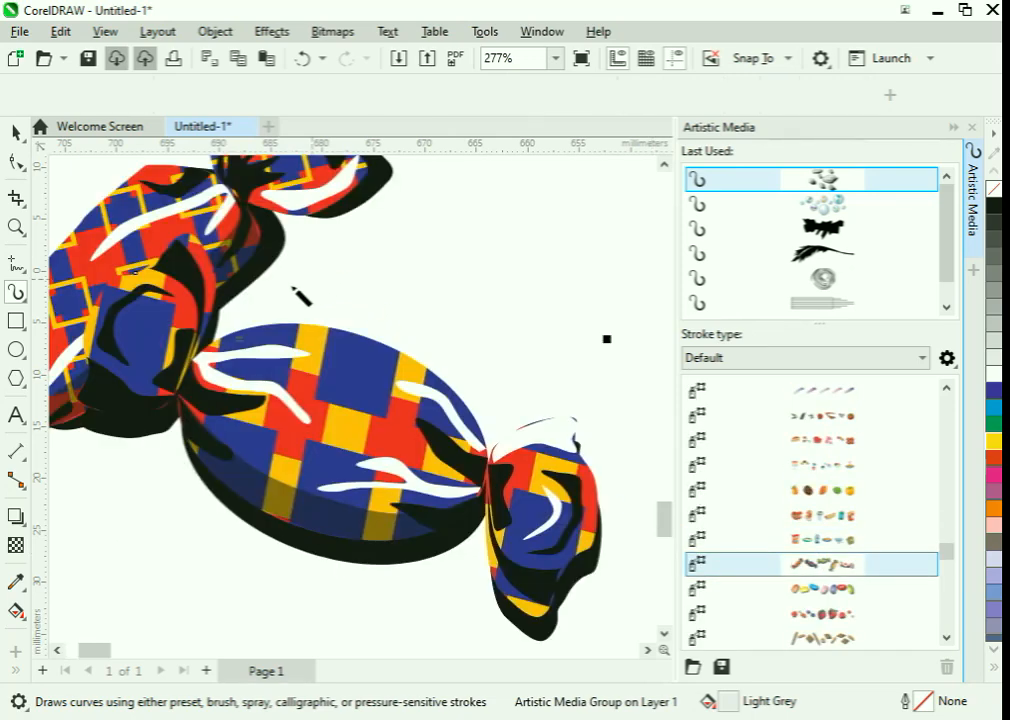
pyautogui.scroll(-3, 300, 293)
pyautogui.moveTo(70, 545)
pyautogui.mouseDown()
pyautogui.moveTo(435, 428)
pyautogui.moveTo(633, 343)
pyautogui.mouseUp()
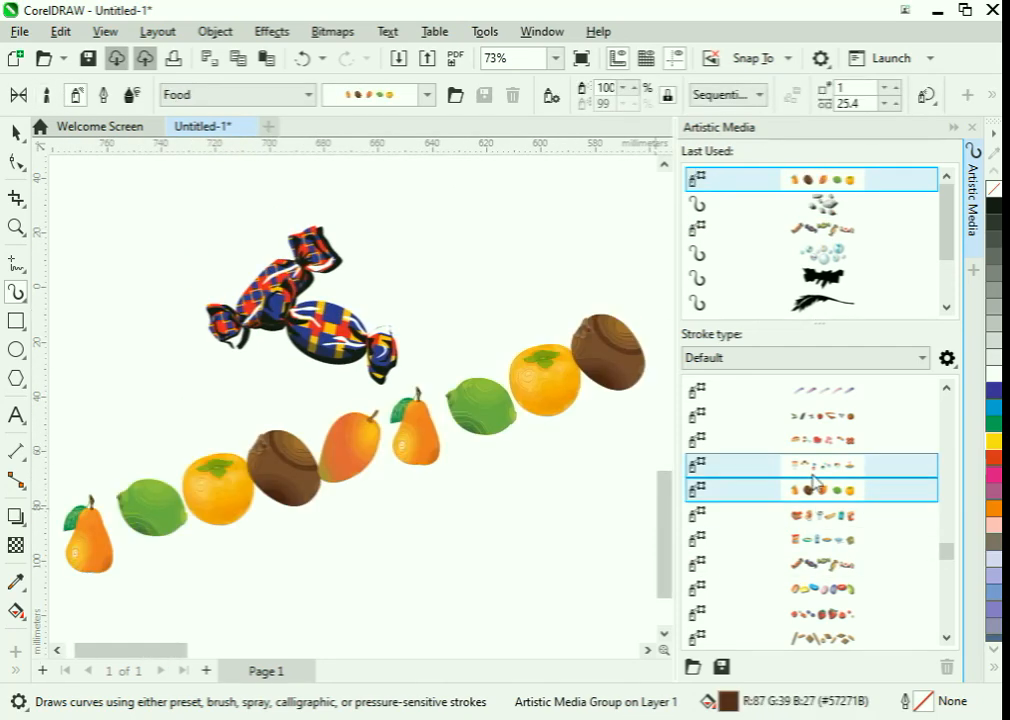
# Try other Food spray patterns on the long fruit stroke, including desserts, berries and the assorted wrapped candies
pyautogui.click(817, 464)
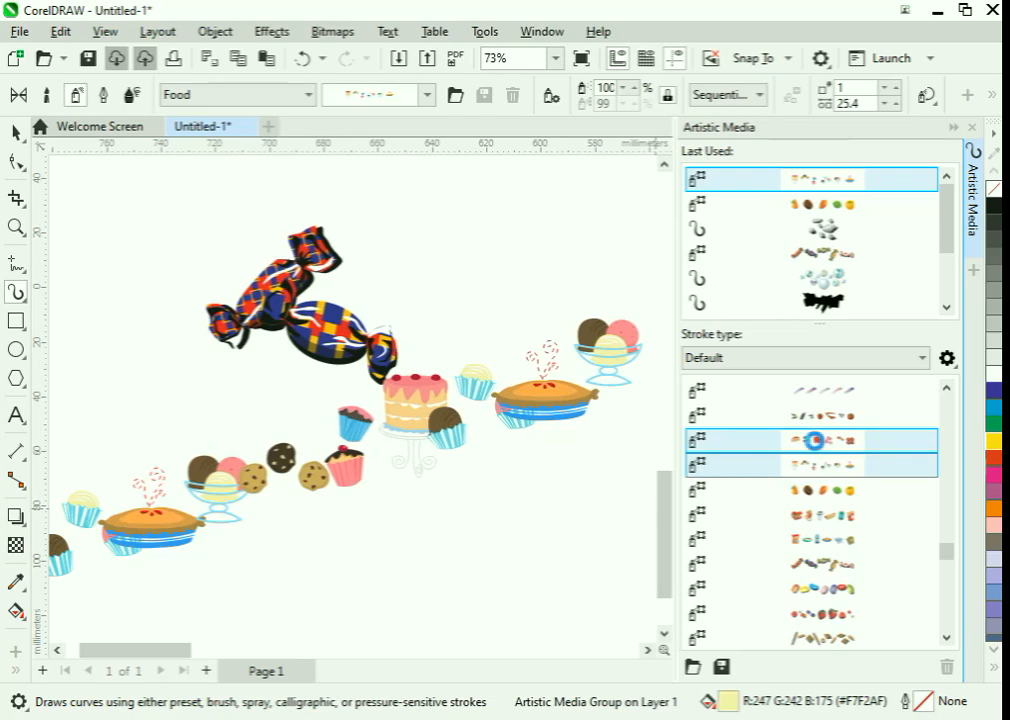
pyautogui.click(817, 440)
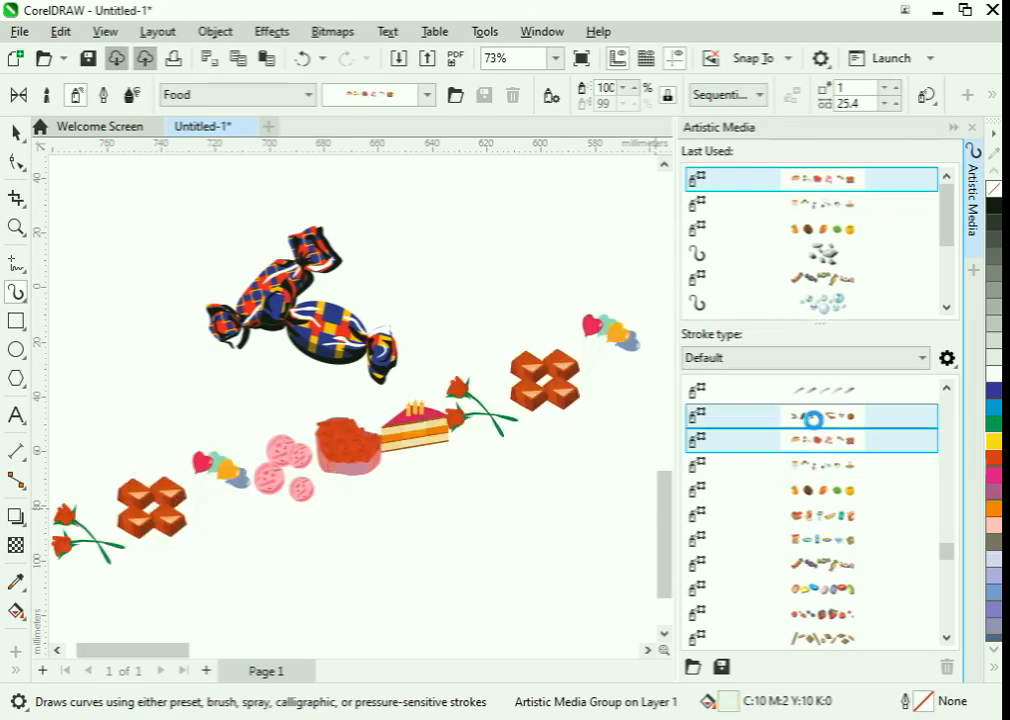
pyautogui.click(816, 417)
pyautogui.click(813, 392)
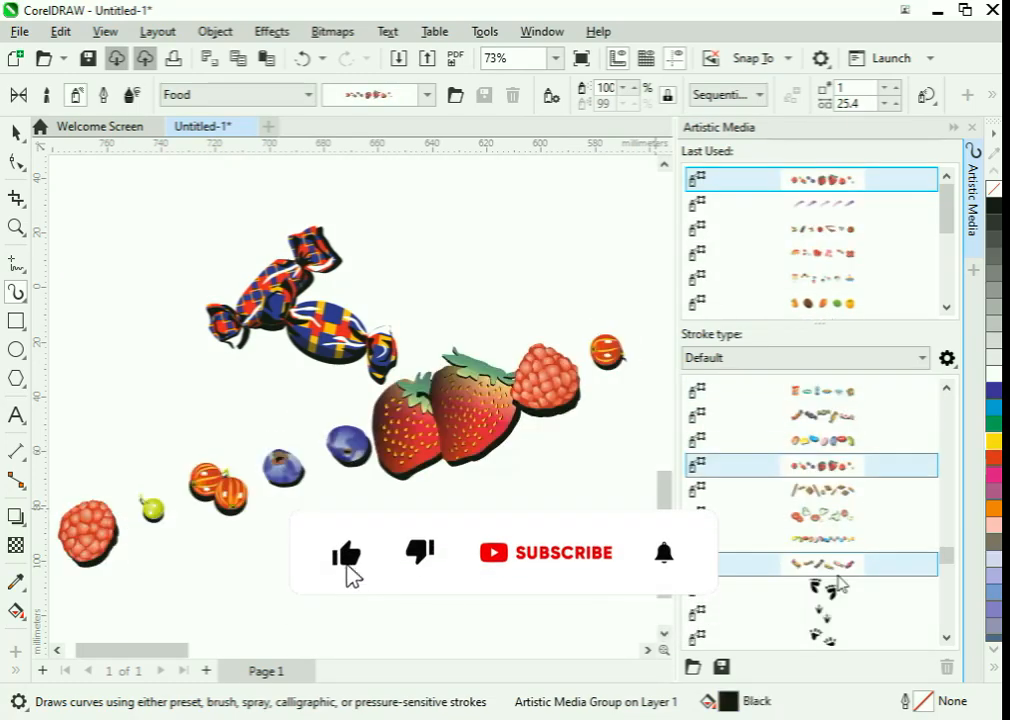
pyautogui.click(827, 562)
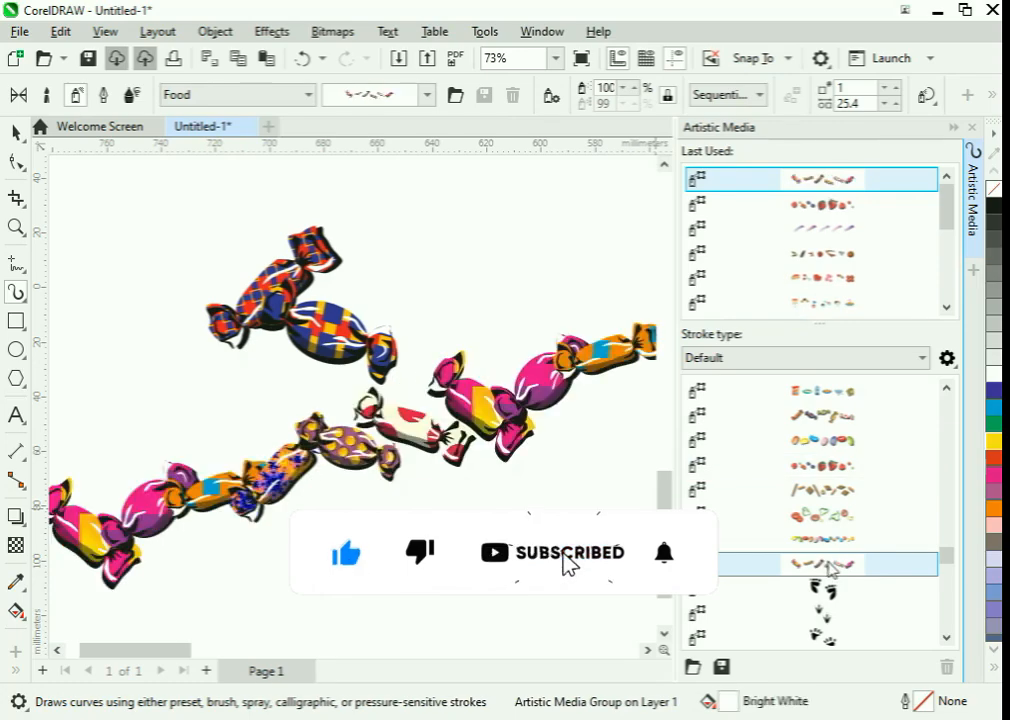
# Try the paw and bird Footprint spray patterns on the long stroke, followed by the Misc bats-and-ghosts pattern
pyautogui.scroll(-3, 828, 565)
pyautogui.click(824, 543)
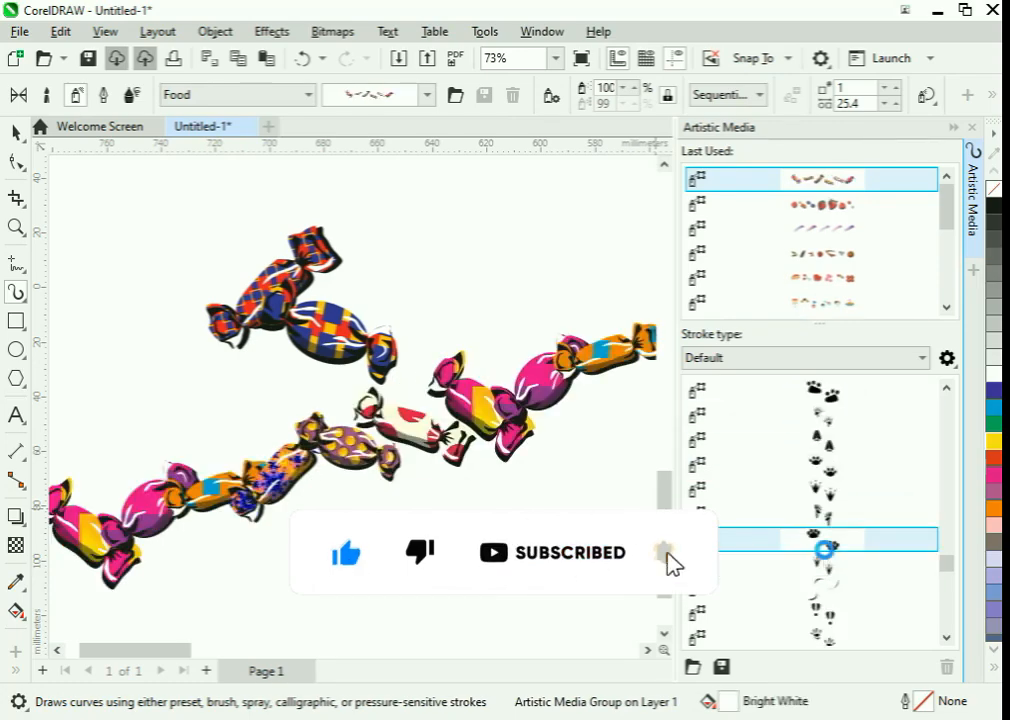
pyautogui.click(825, 565)
pyautogui.scroll(-2, 826, 570)
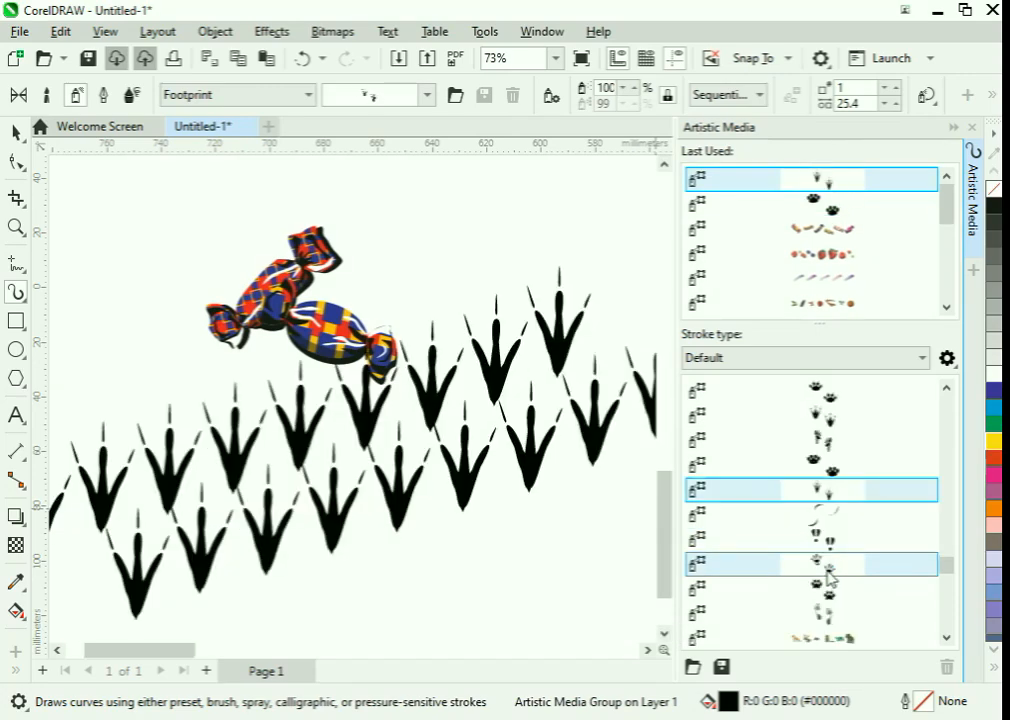
pyautogui.click(836, 589)
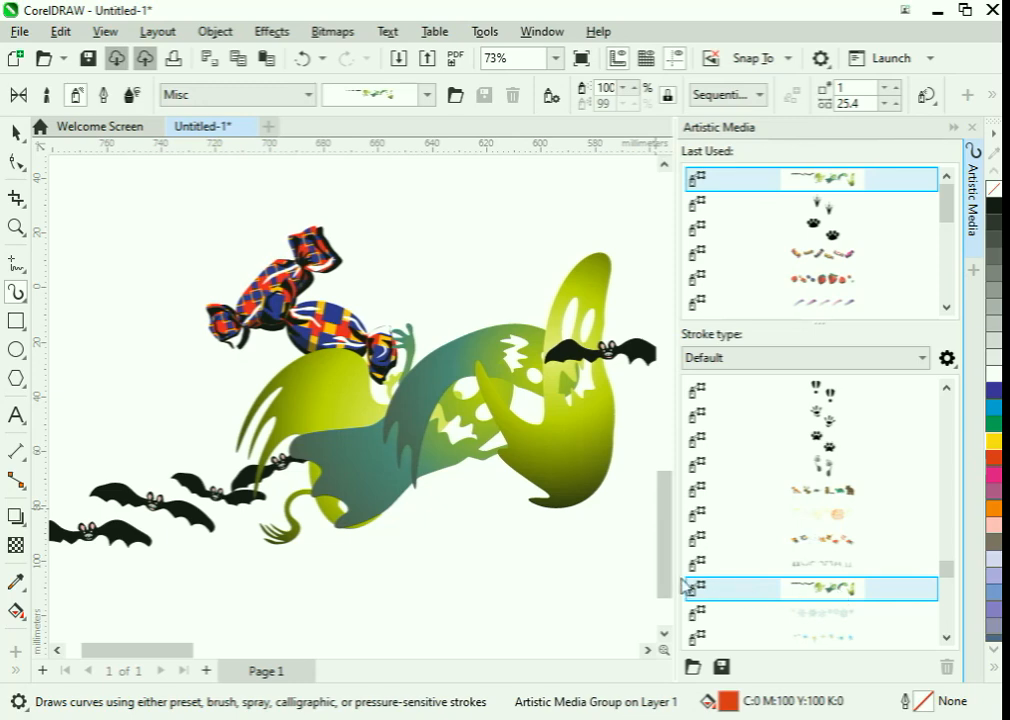
# Switch the long stroke to the Misc soap-bubble pattern, and from that to the Mosaic coloured-squares pattern
pyautogui.scroll(-5, 874, 610)
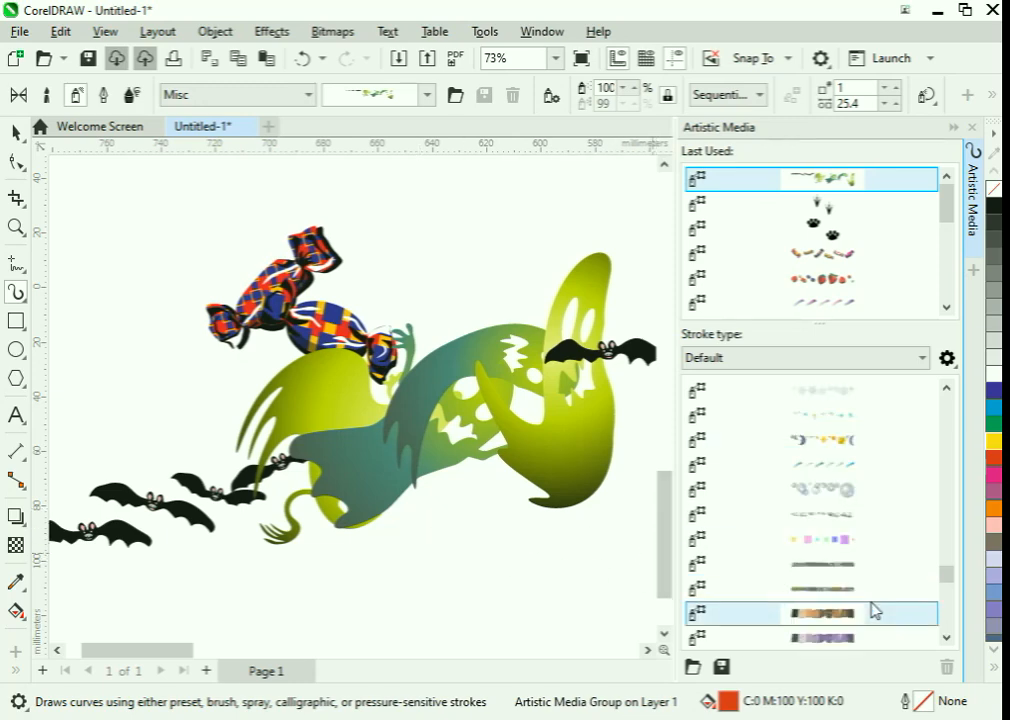
pyautogui.click(847, 489)
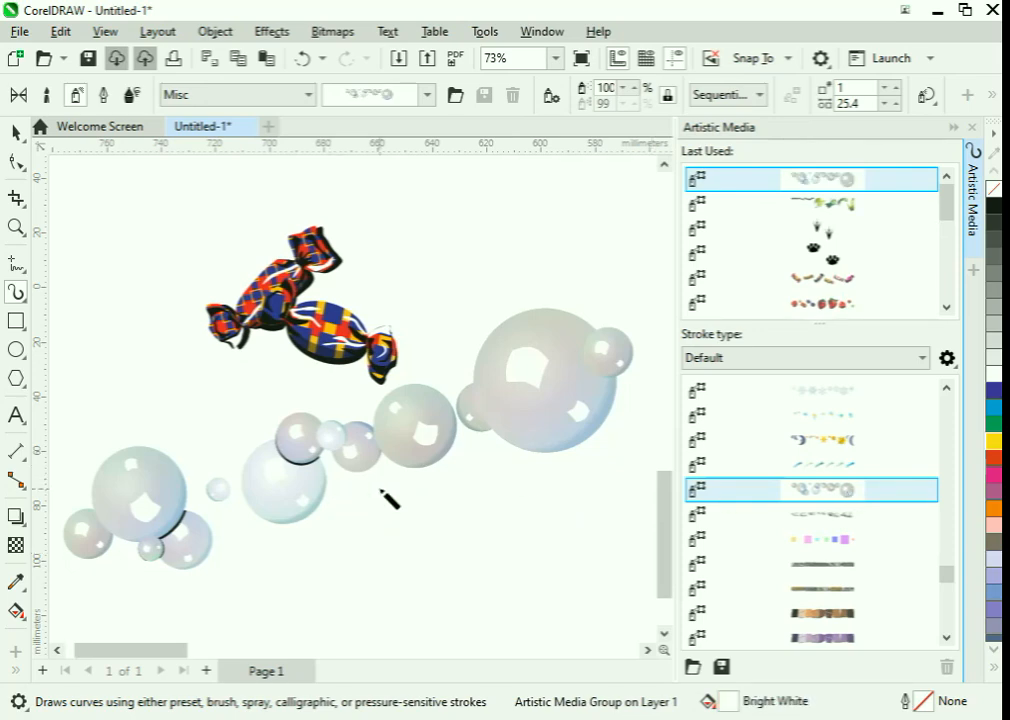
pyautogui.click(816, 543)
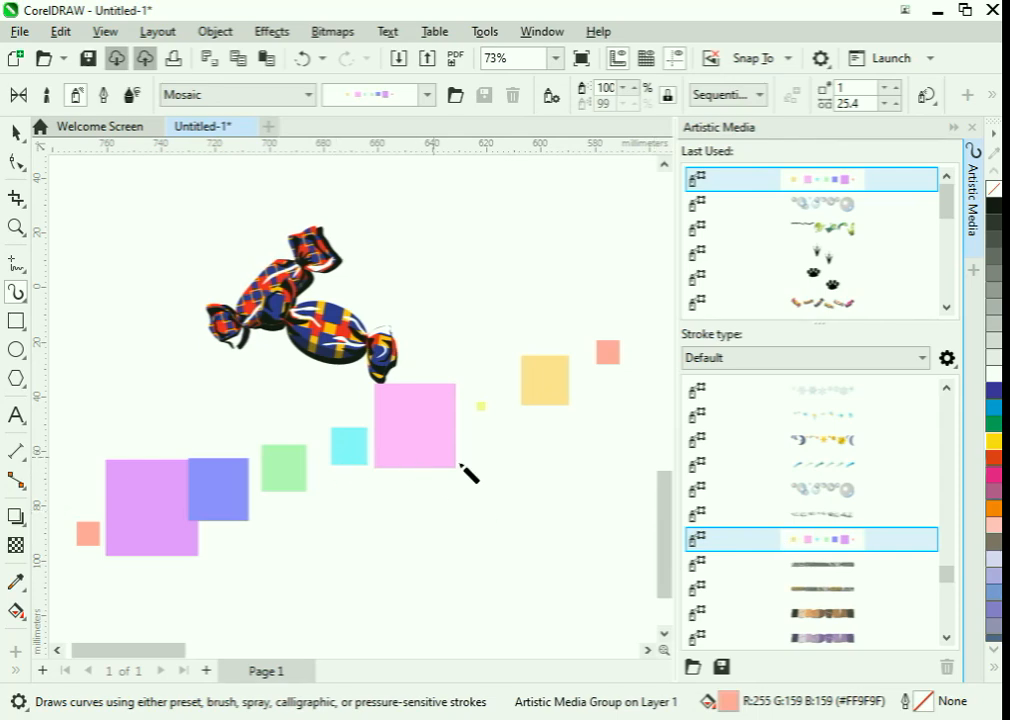
# Switch the long stroke to the Music saxophone pattern, and from that to the Objects coloured light-bulb pattern
pyautogui.scroll(-5, 856, 558)
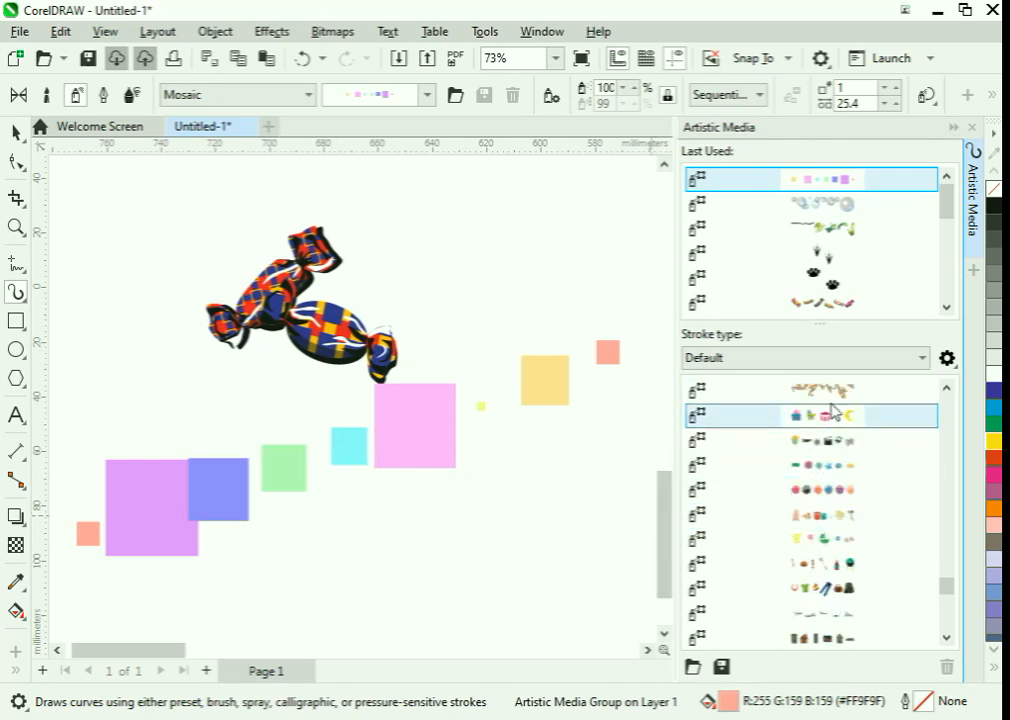
pyautogui.click(828, 394)
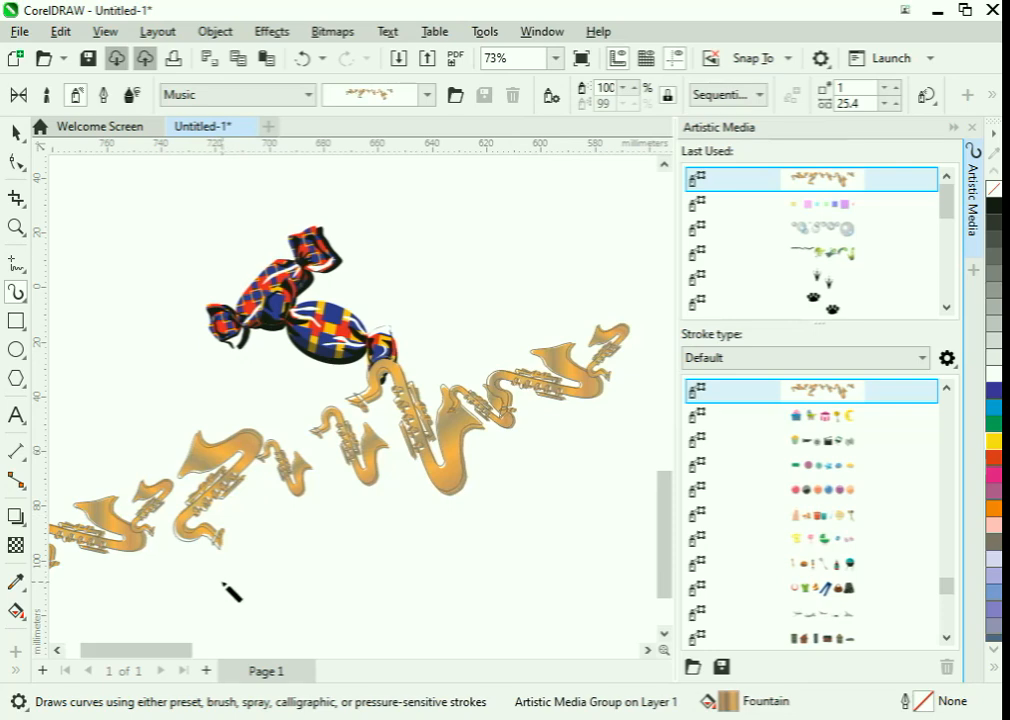
pyautogui.scroll(-4, 845, 600)
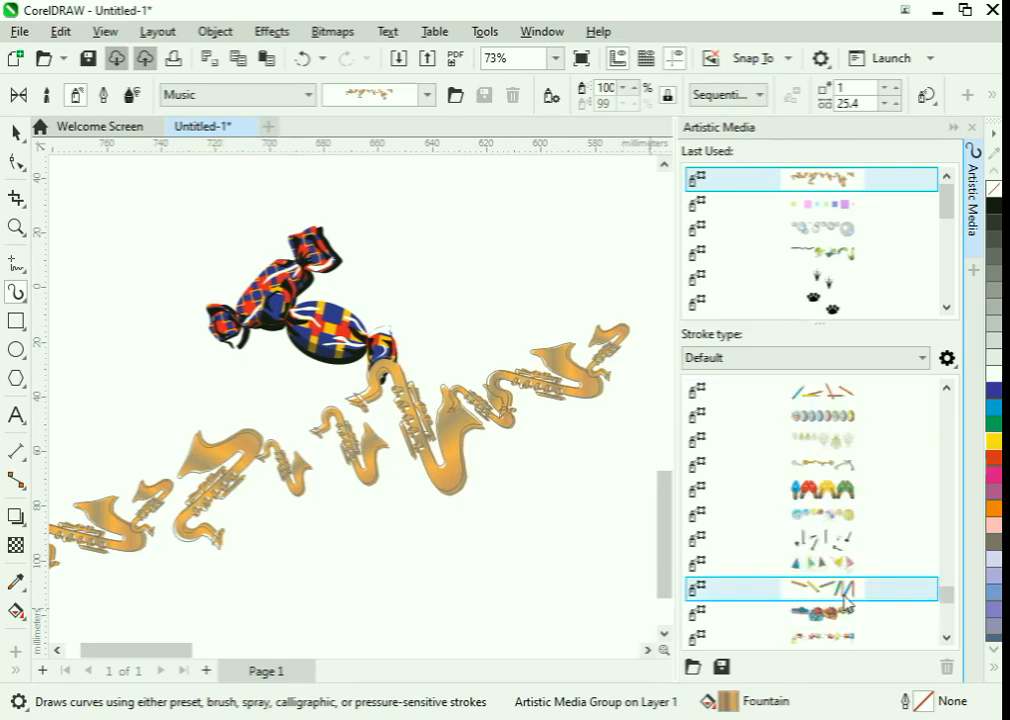
pyautogui.click(712, 489)
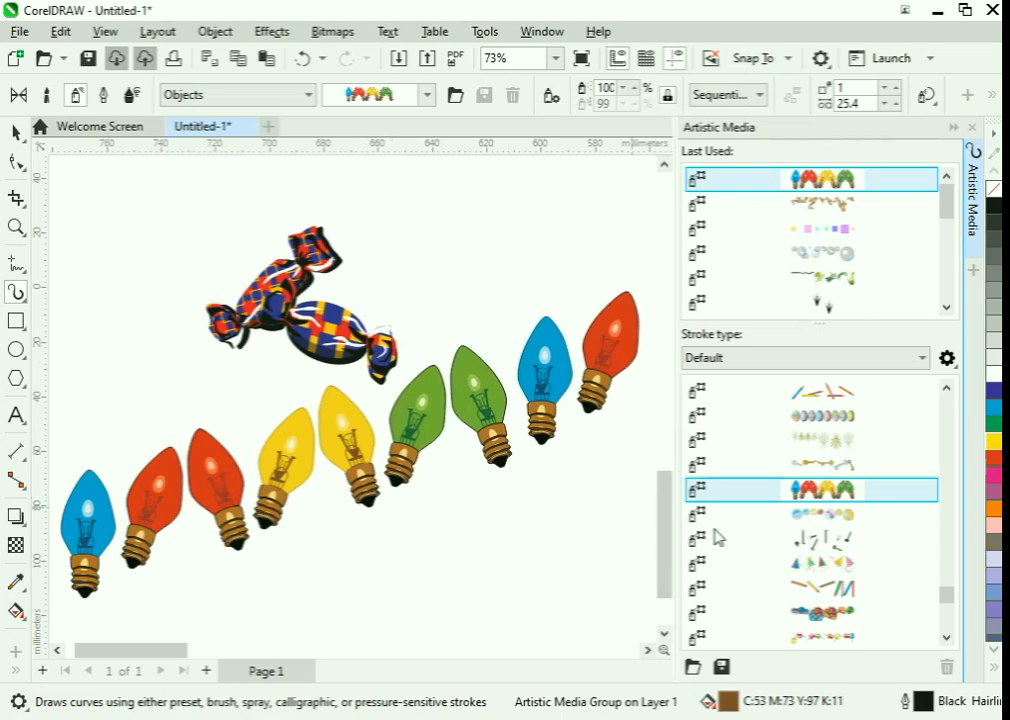
# Try the star-flower pattern on the long stroke, set it to the Plants green-leaf pattern and inspect the leaves closely
pyautogui.scroll(-3, 858, 590)
pyautogui.click(836, 567)
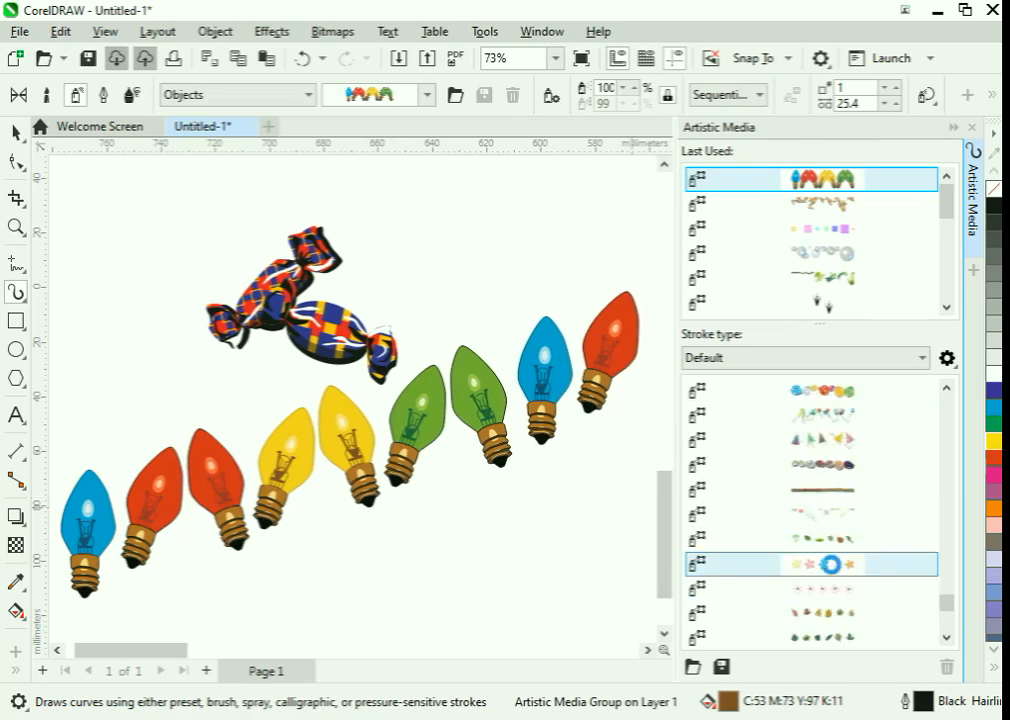
pyautogui.click(830, 636)
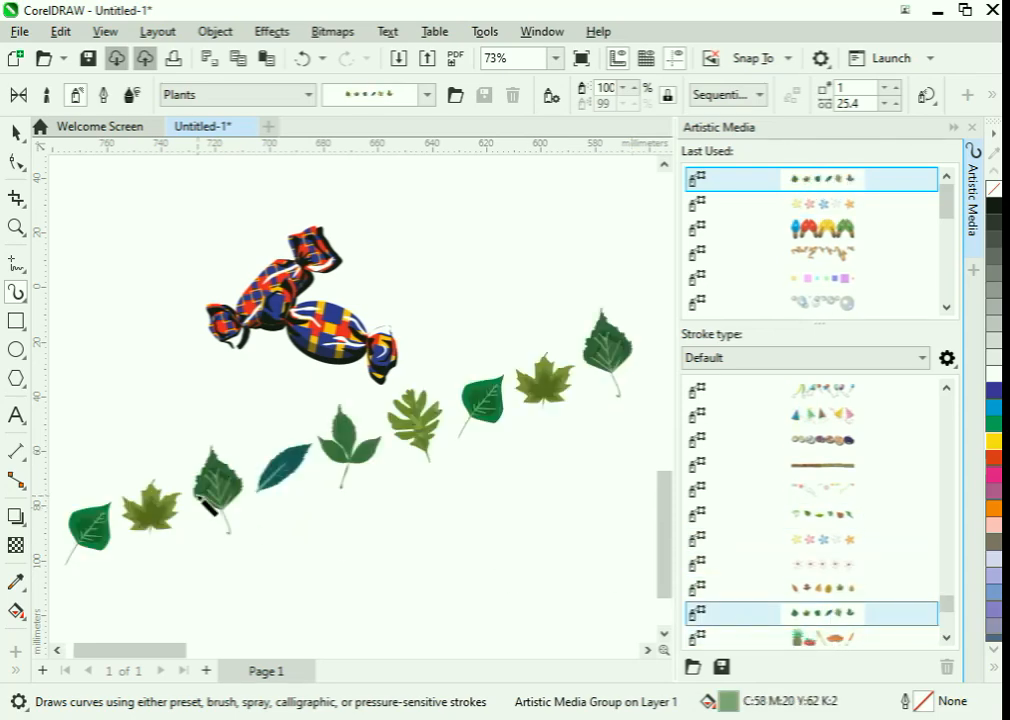
pyautogui.scroll(1, 205, 505)
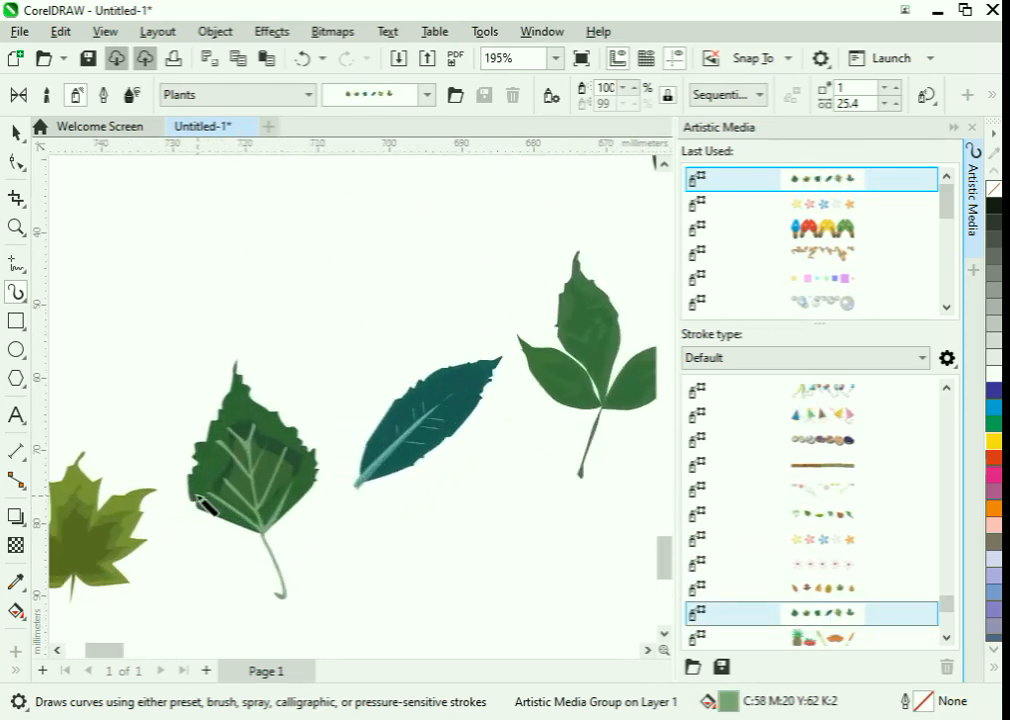
pyautogui.scroll(1, 205, 505)
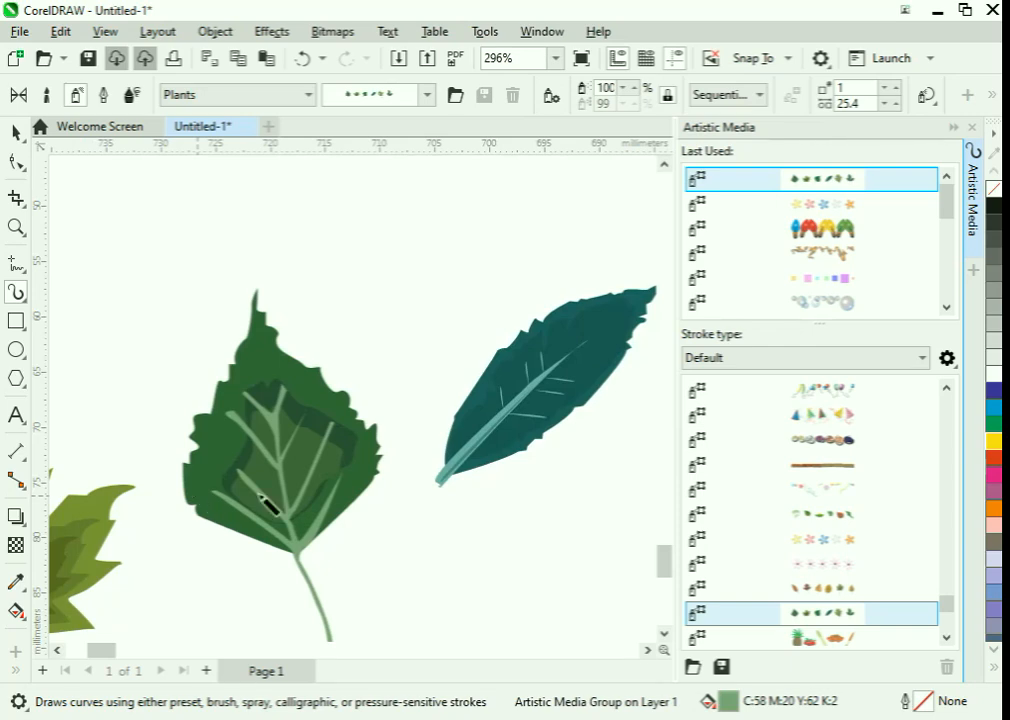
pyautogui.scroll(-4, 823, 542)
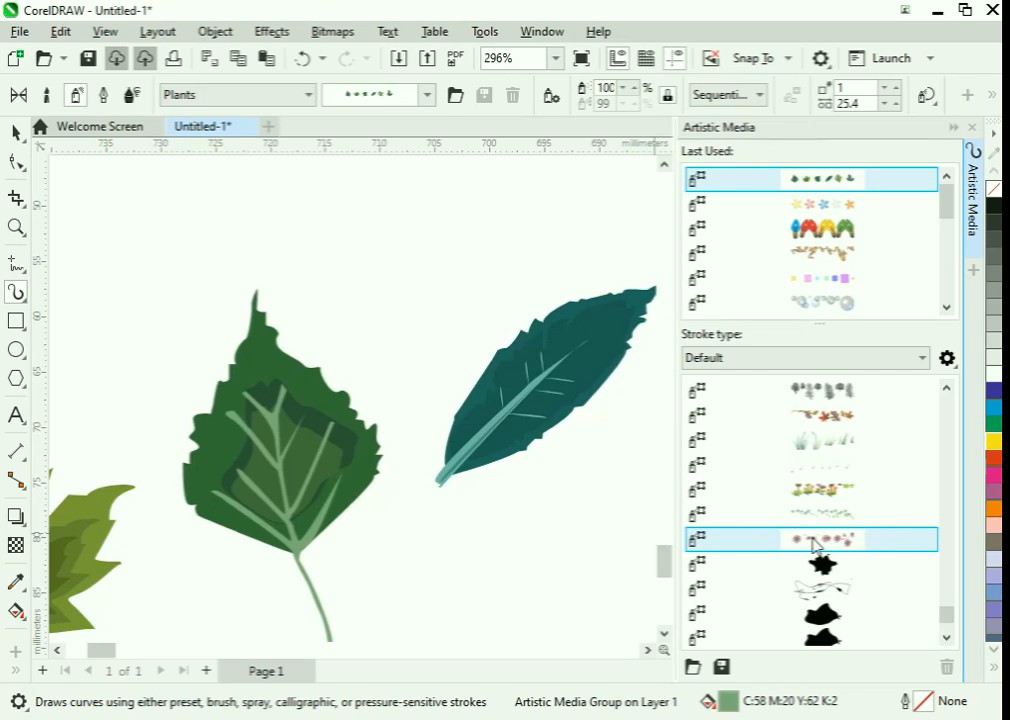
# Review the effect and bitmap commands available for the selected dog photo
pyautogui.click(271, 31)
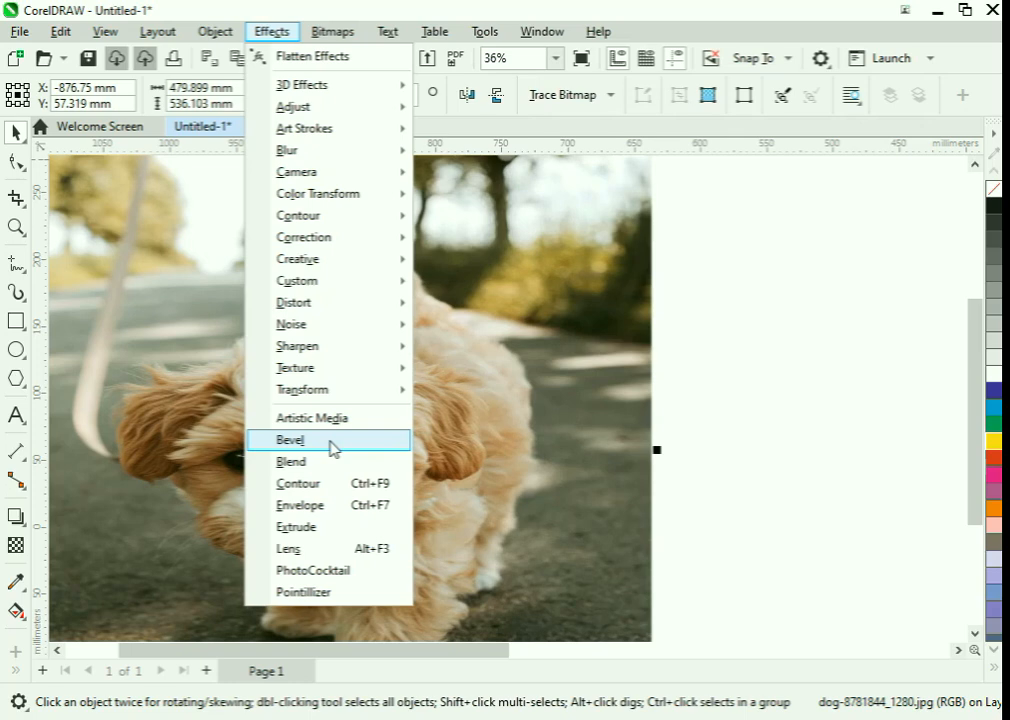
pyautogui.moveTo(337, 37)
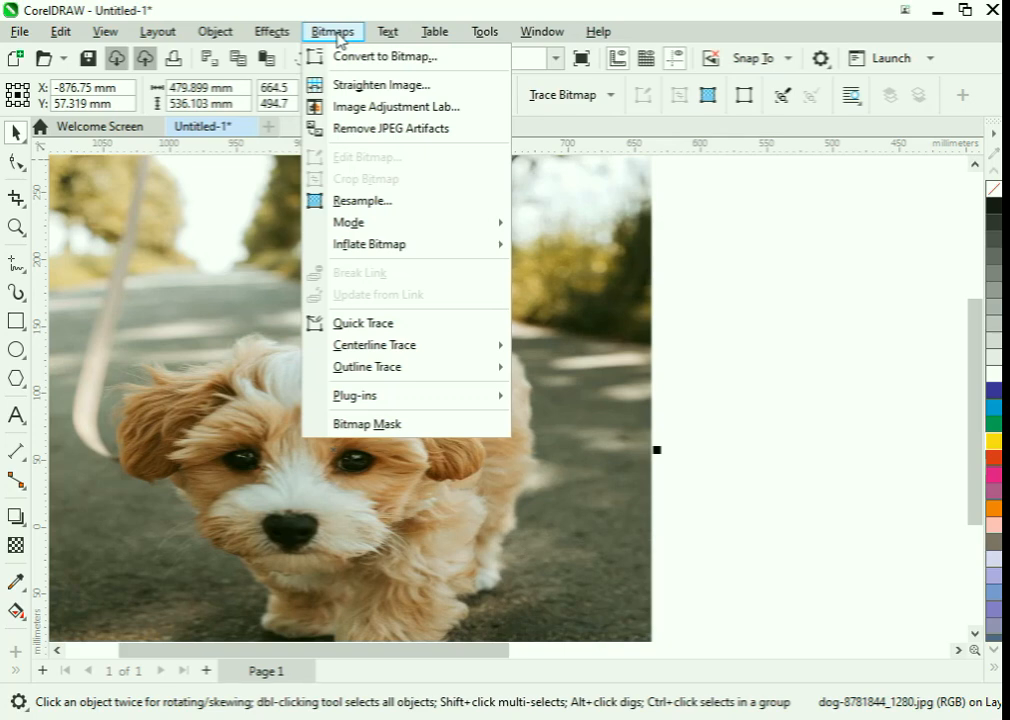